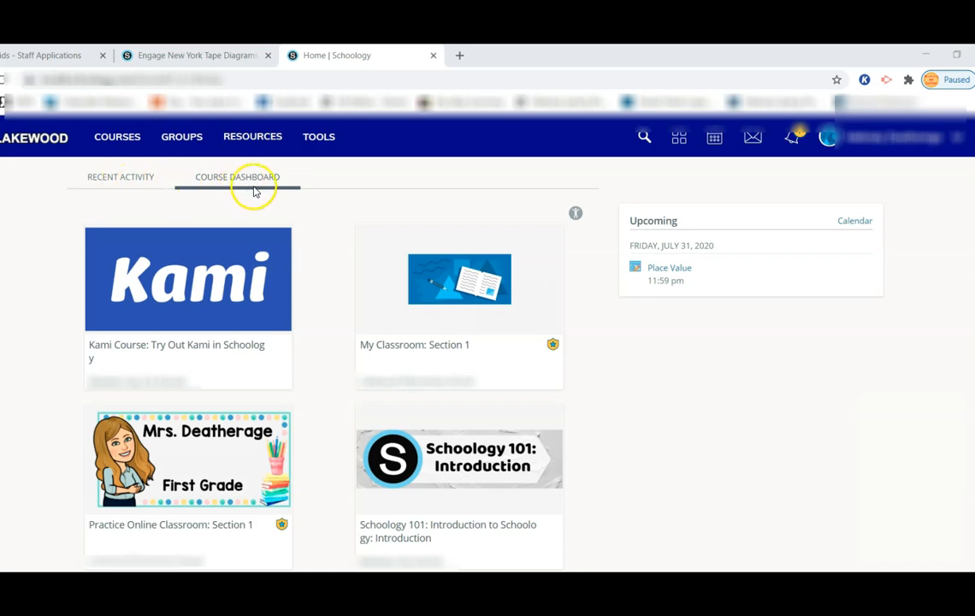
Step: Open the Practice Online Classroom: Section 1 course and go to its materials list
left_click(895, 149)
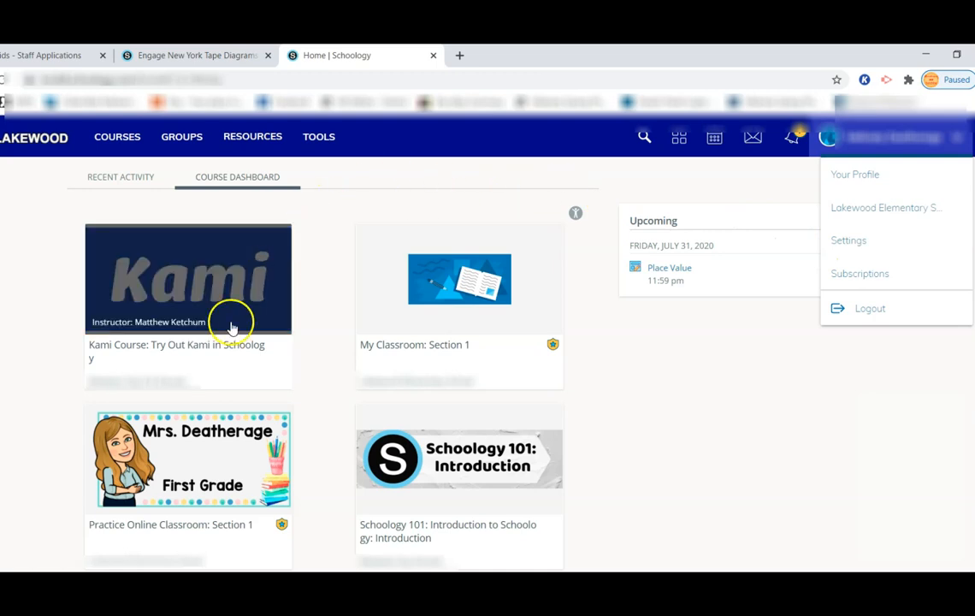
left_click(221, 438)
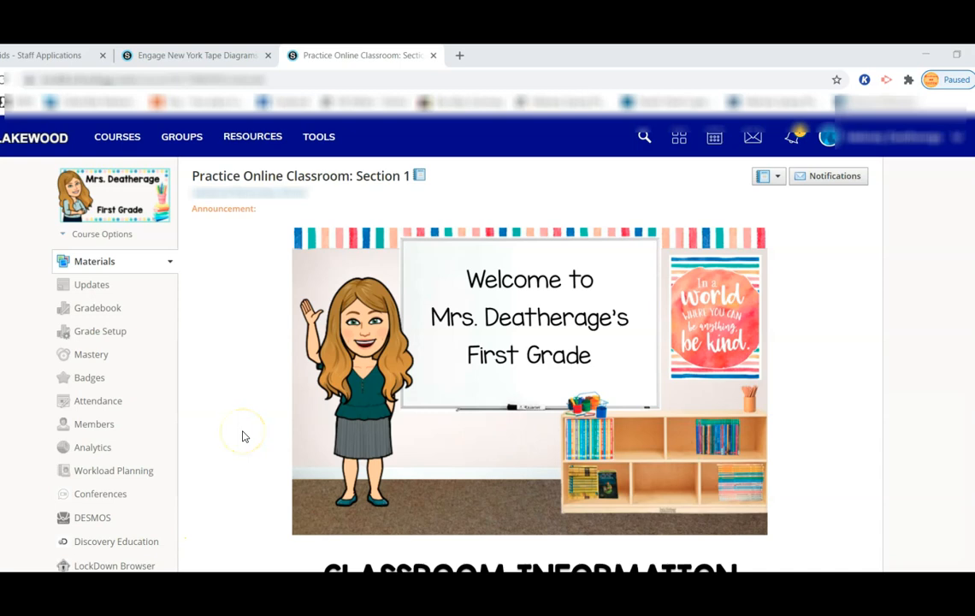
scroll(243, 436, "down", 3)
scroll(243, 437, "down", 10)
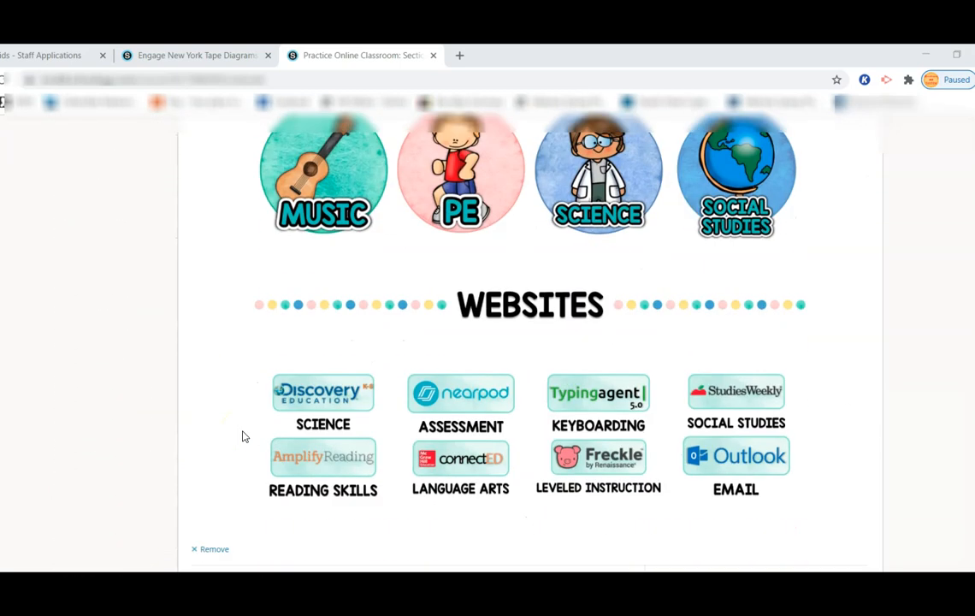
scroll(243, 432, "down", 3)
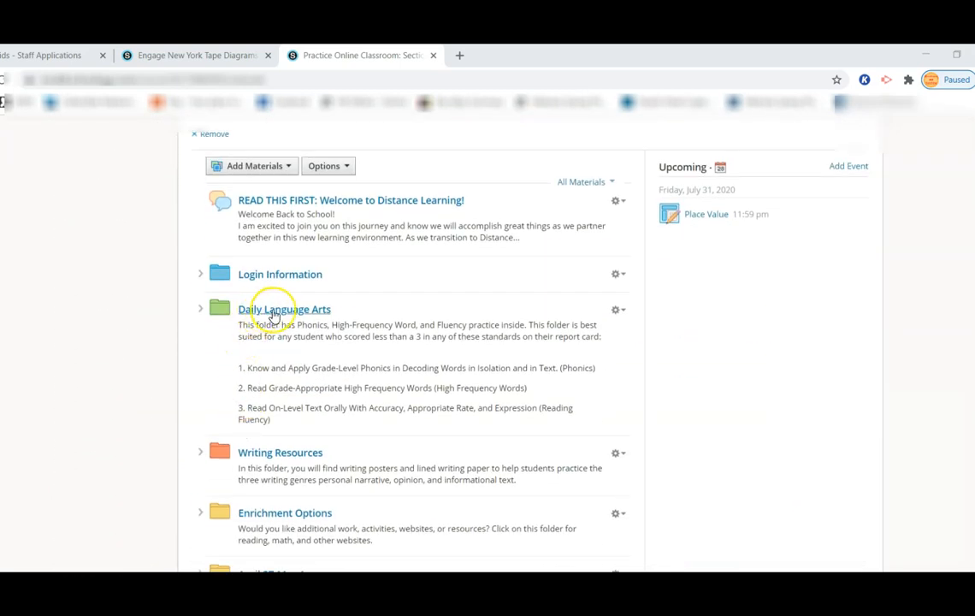
Step: Start a new folder in the course materials and title it "This Week's Work"
left_click(274, 166)
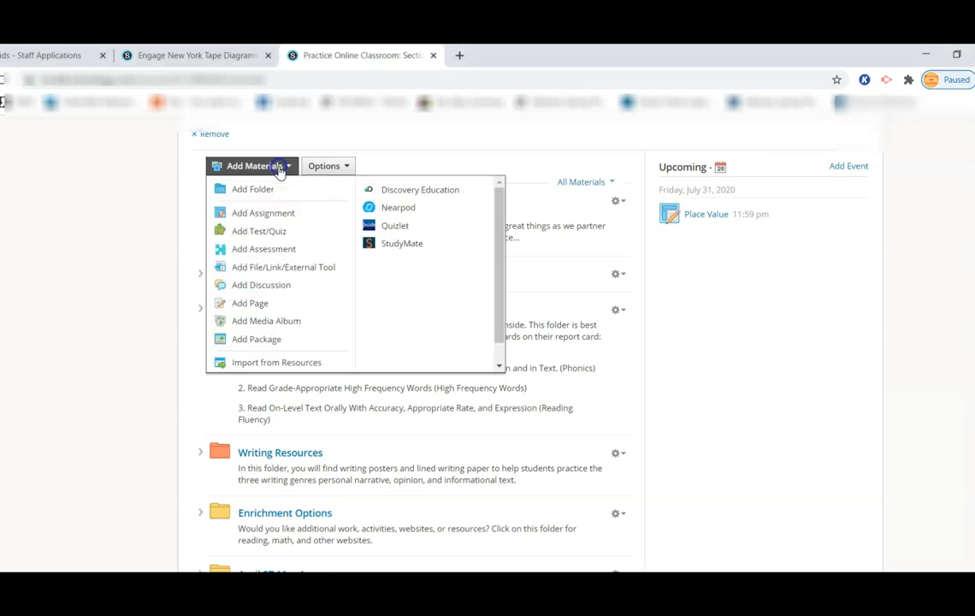
left_click(272, 189)
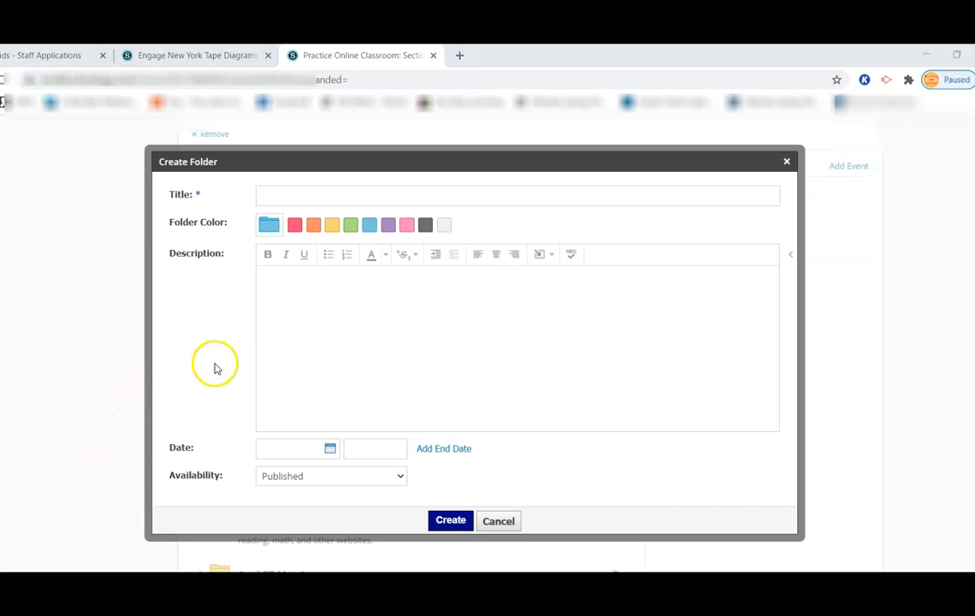
left_click(284, 196)
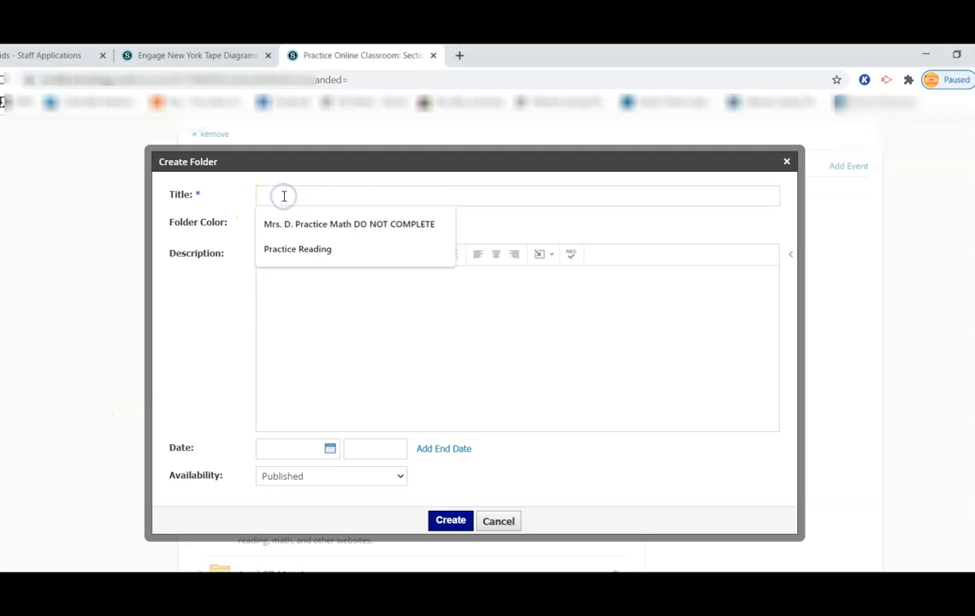
type("This Week")
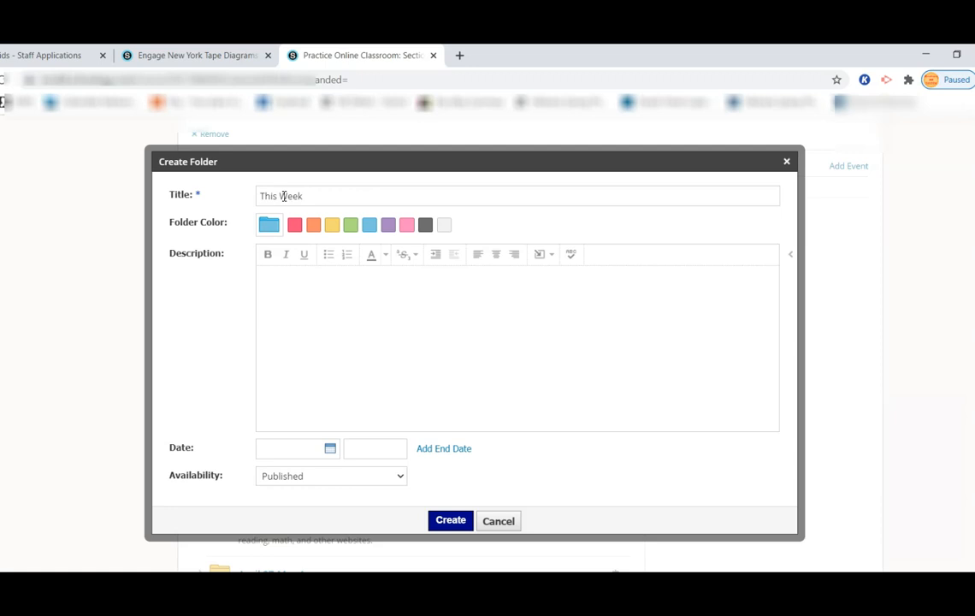
type("'s Work")
Step: Set the folder's description to "All work is due on Friday."
left_click(283, 289)
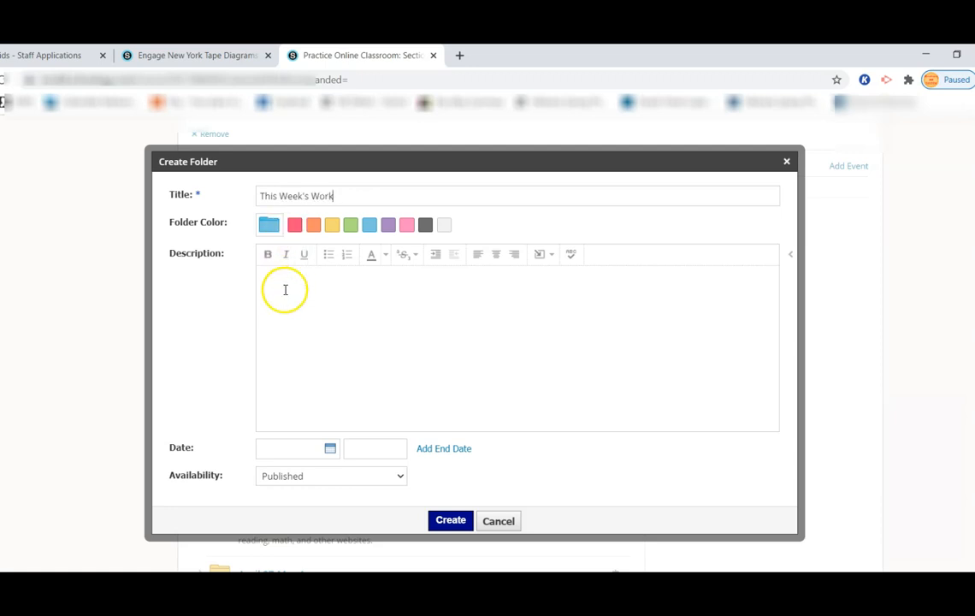
type("This is our work for the week. Make sur")
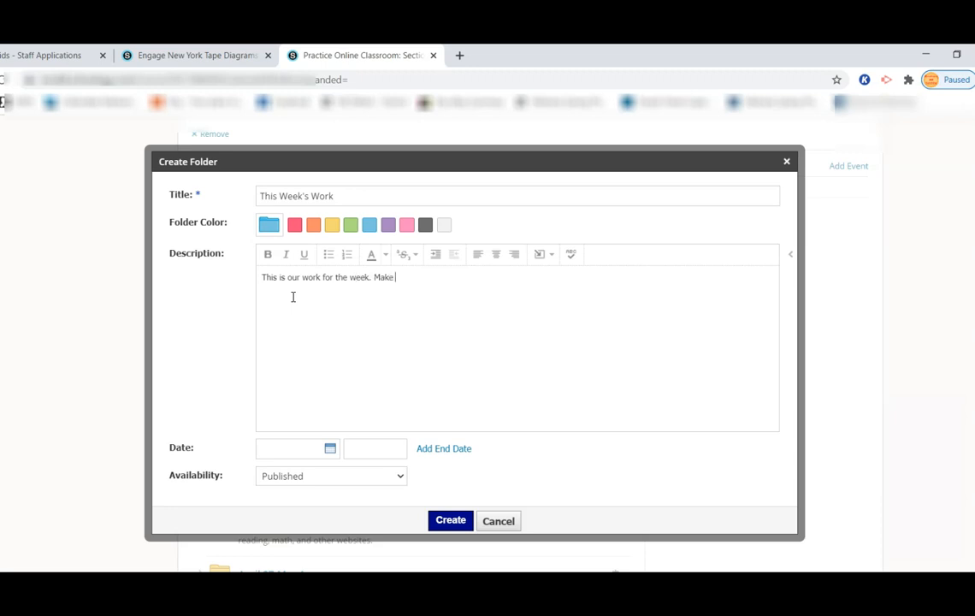
type("e you complete each a")
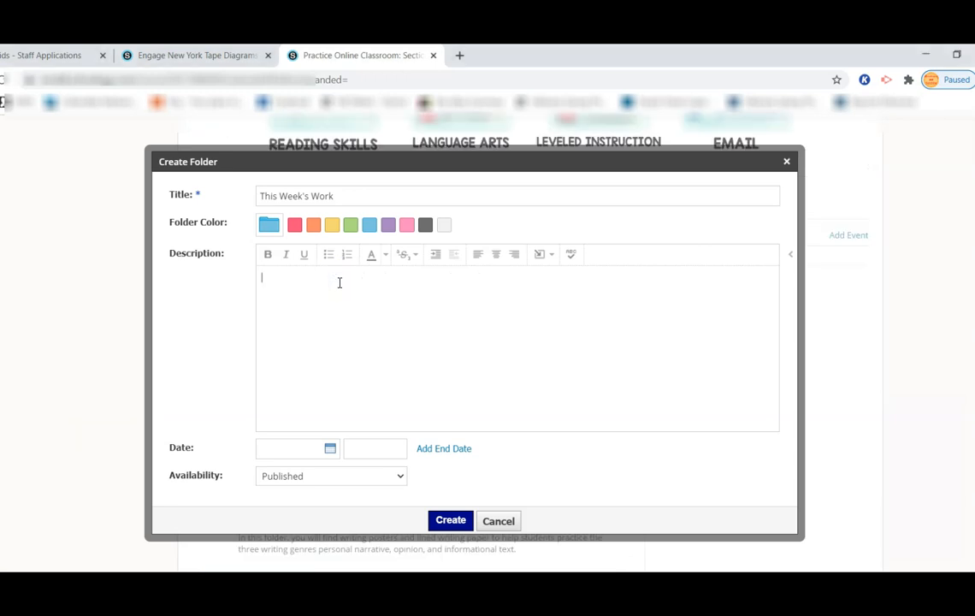
type("ll work is due on Friday.")
Step: Give the folder a start date of 7/27/20 and an end date of 7/31/20, and create it
left_click(330, 448)
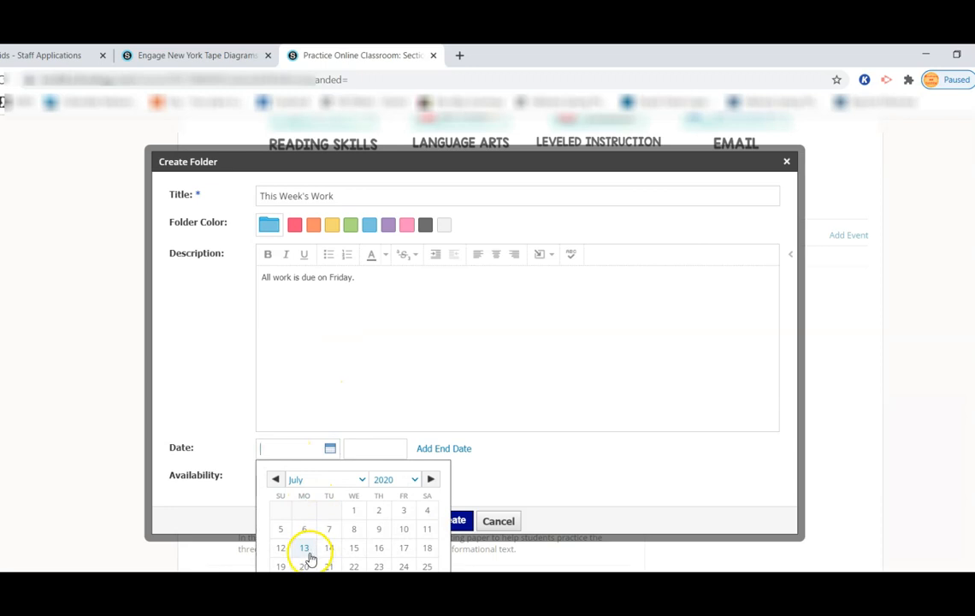
left_click(304, 585)
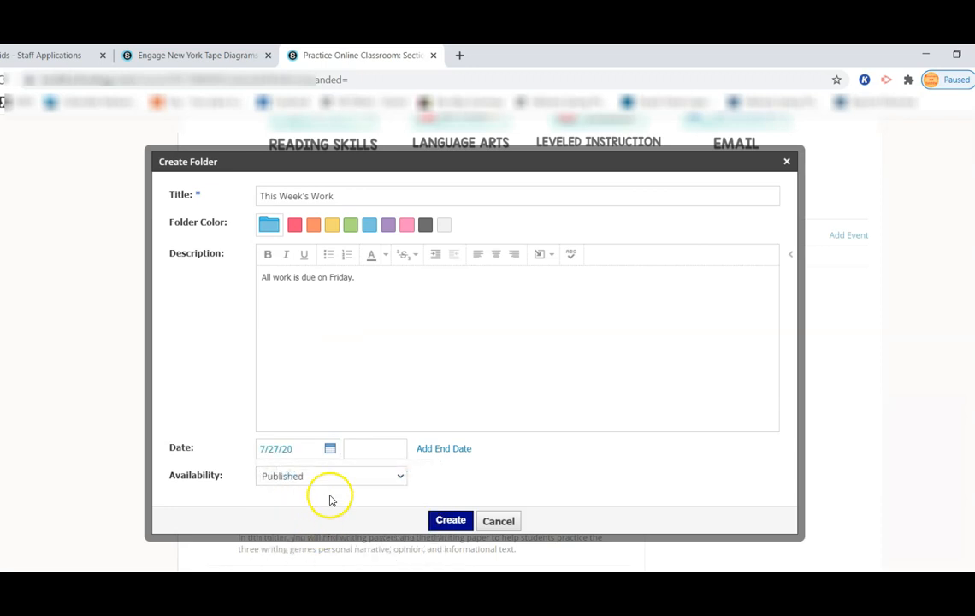
left_click(425, 447)
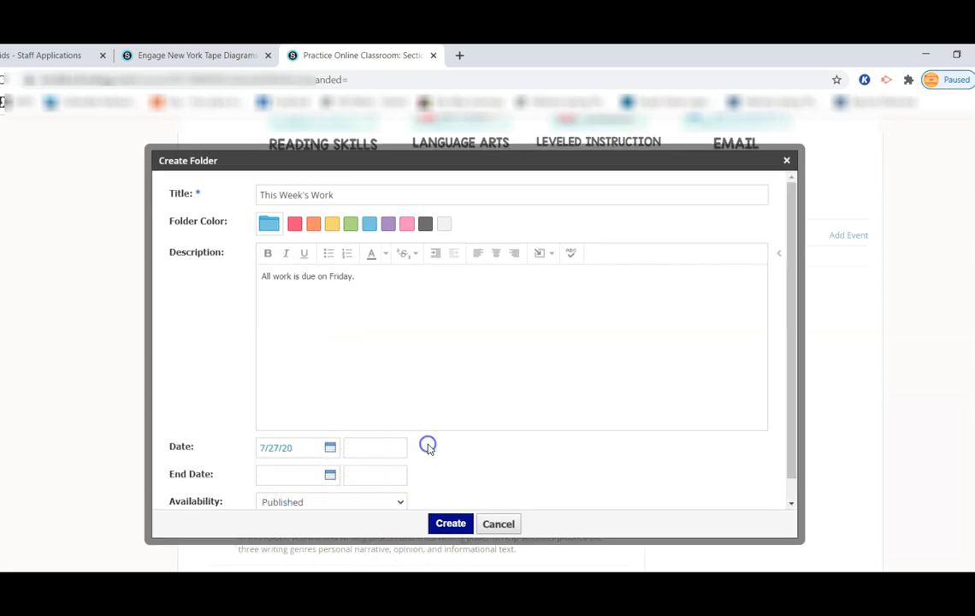
left_click(326, 505)
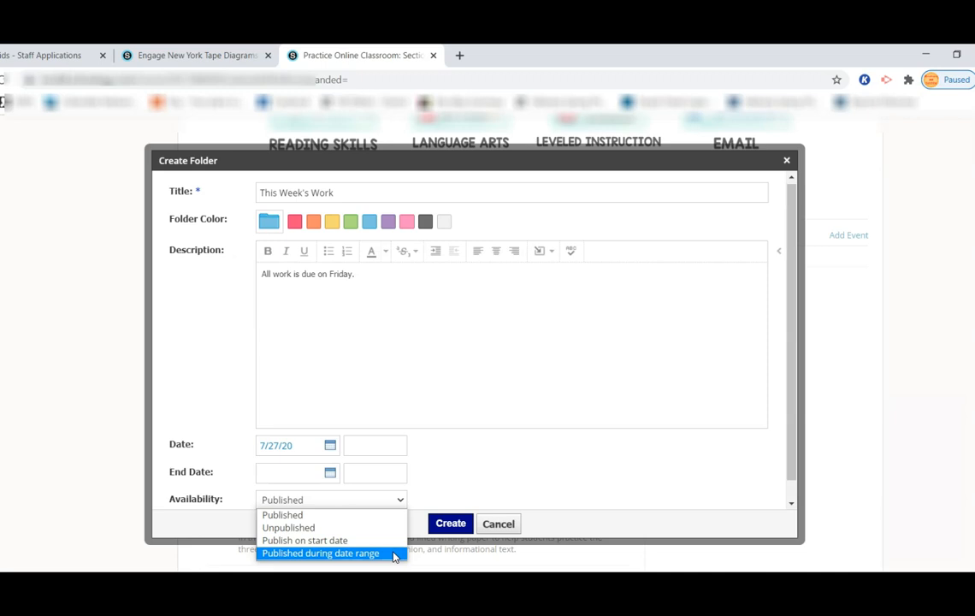
left_click(332, 467)
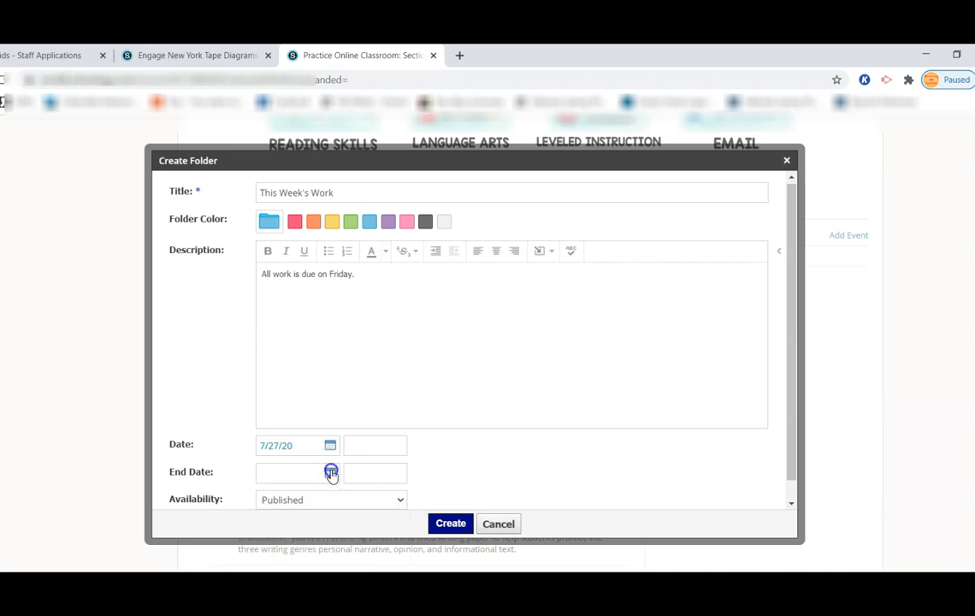
left_click(330, 472)
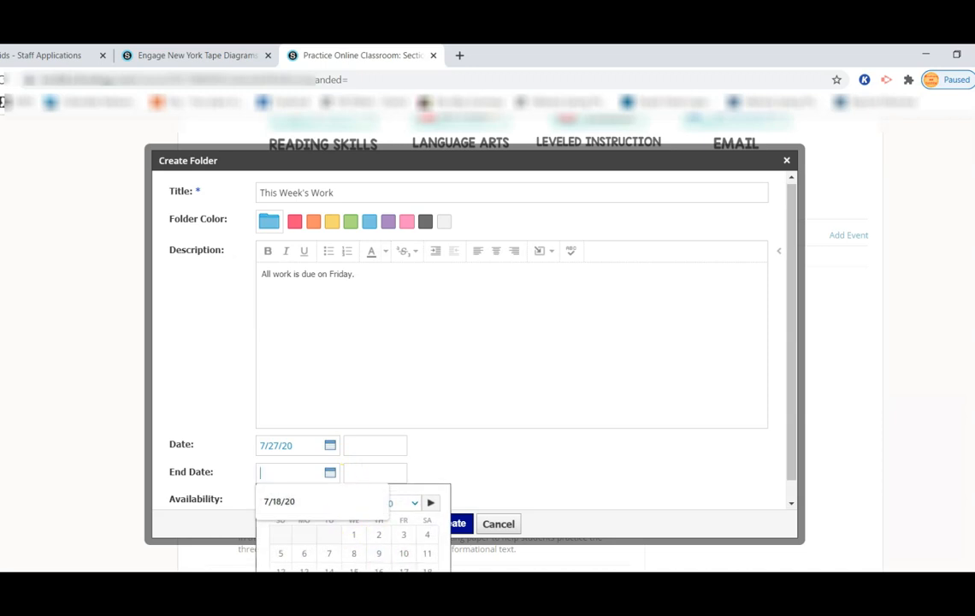
left_click(404, 608)
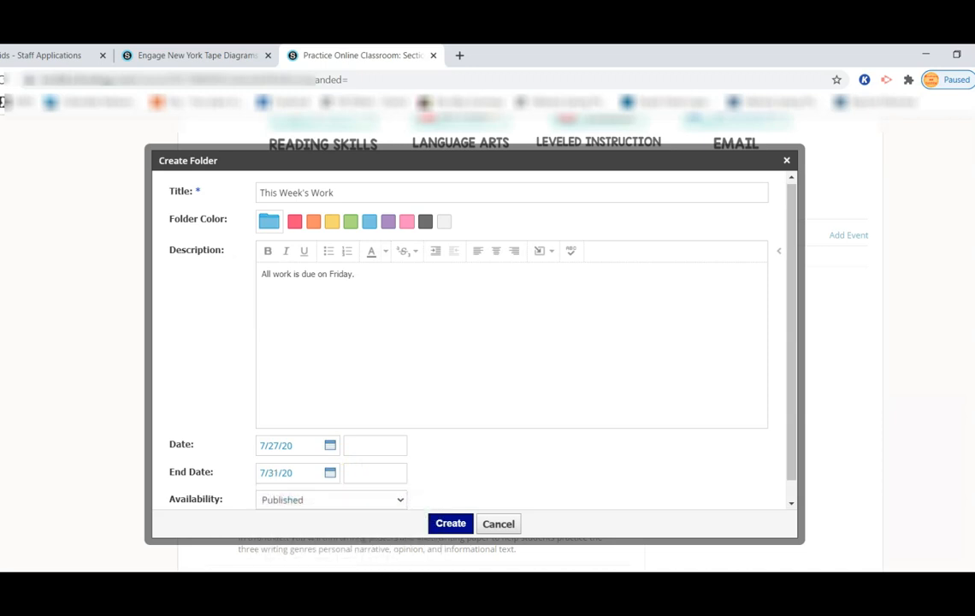
left_click(451, 525)
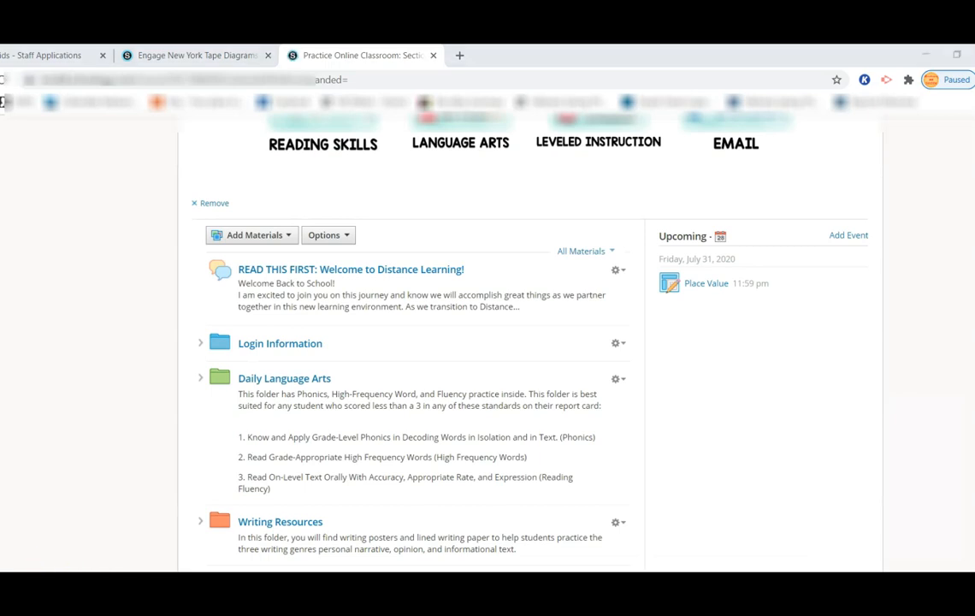
Step: Check the available actions for the This Week's Work folder in the materials list, and open the folder
scroll(294, 479, "down", 5)
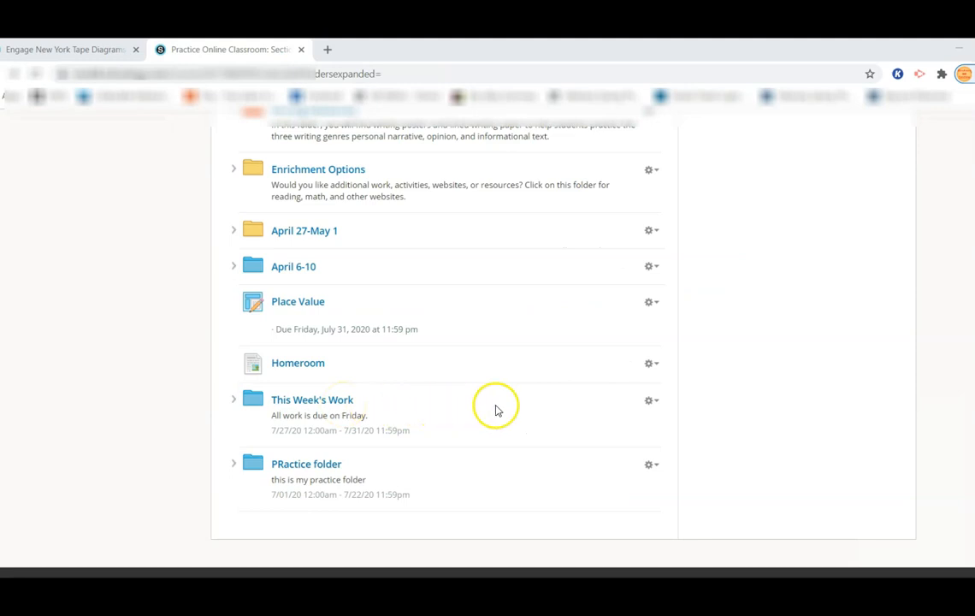
left_click(655, 403)
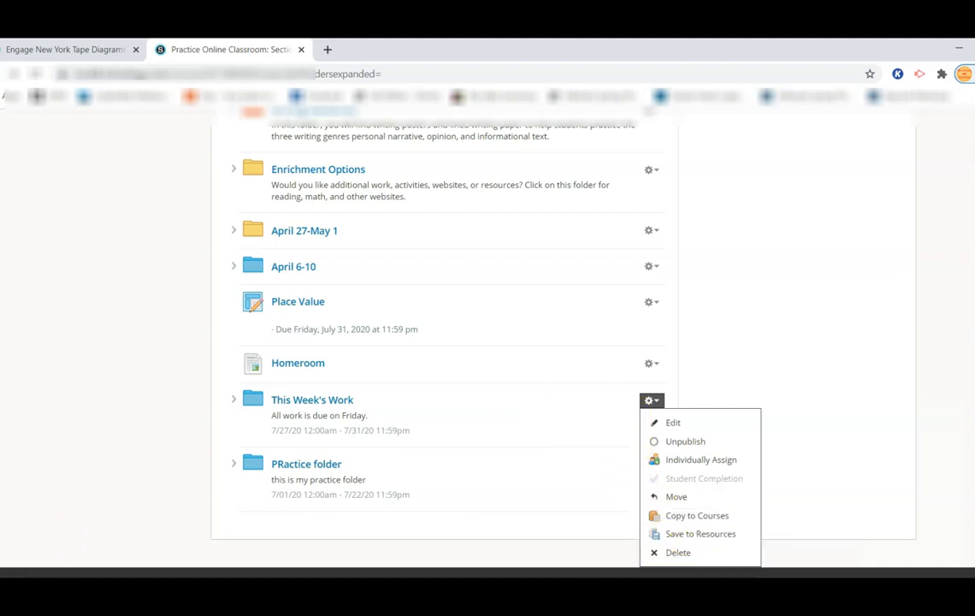
left_click(317, 402)
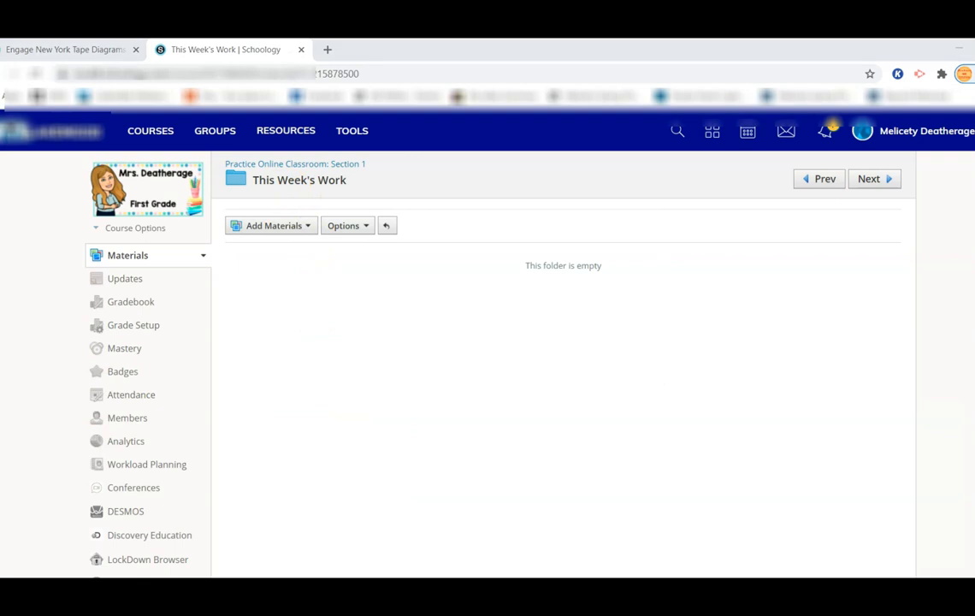
Step: Start a new assignment in the folder, reusing the previously entered "Practice Math DO NOT COMPLETE" name
left_click(310, 228)
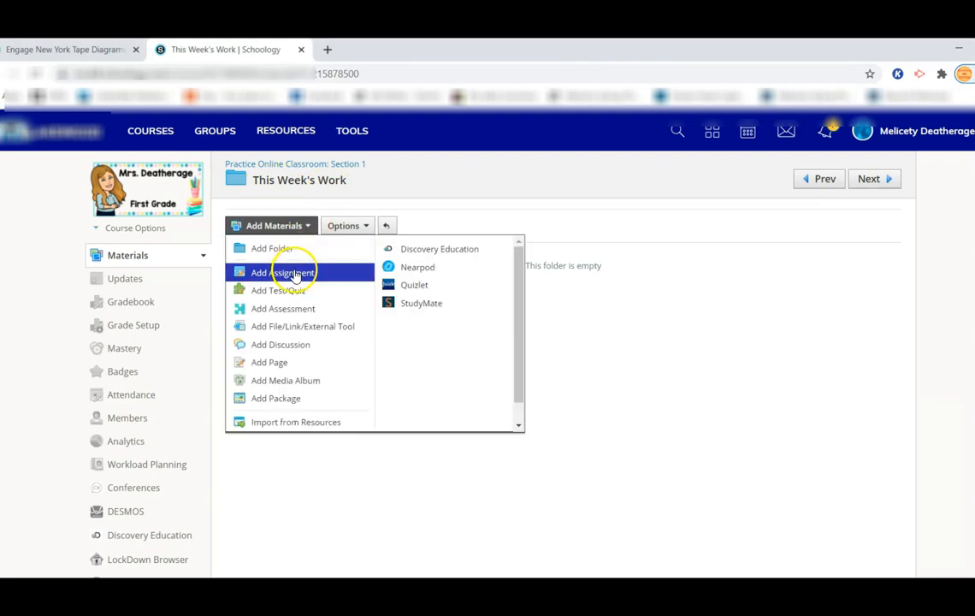
left_click(306, 274)
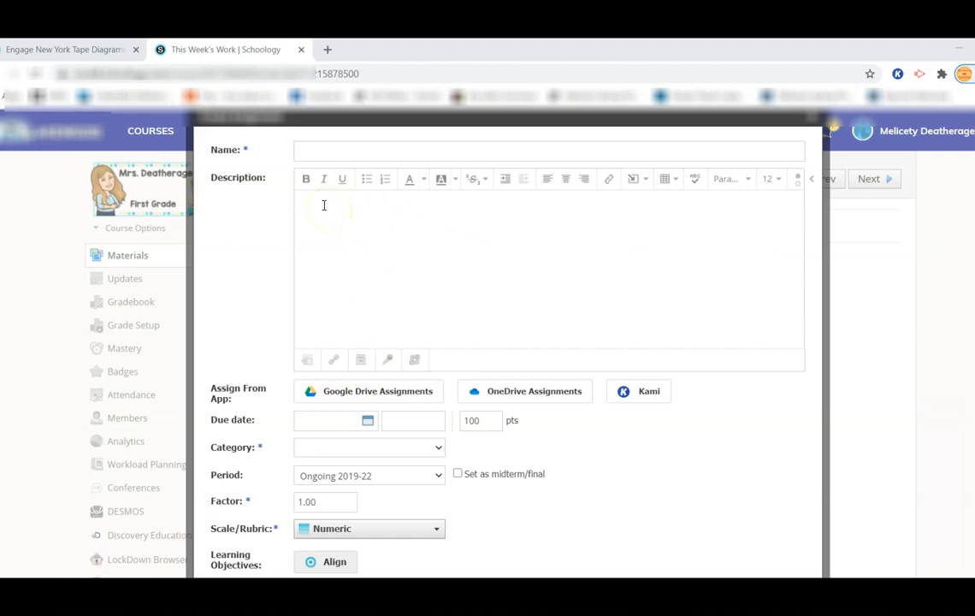
left_click(319, 151)
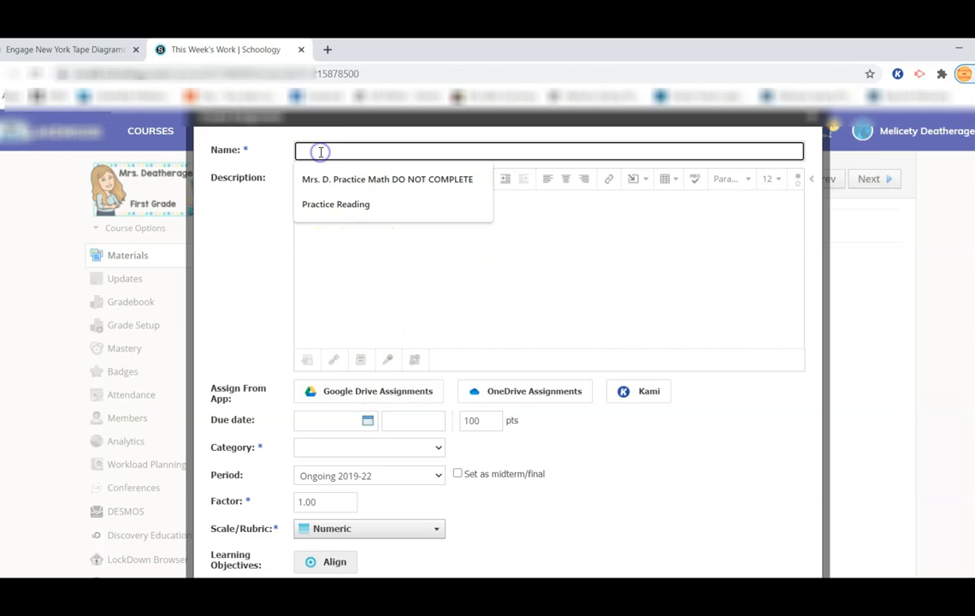
left_click(326, 183)
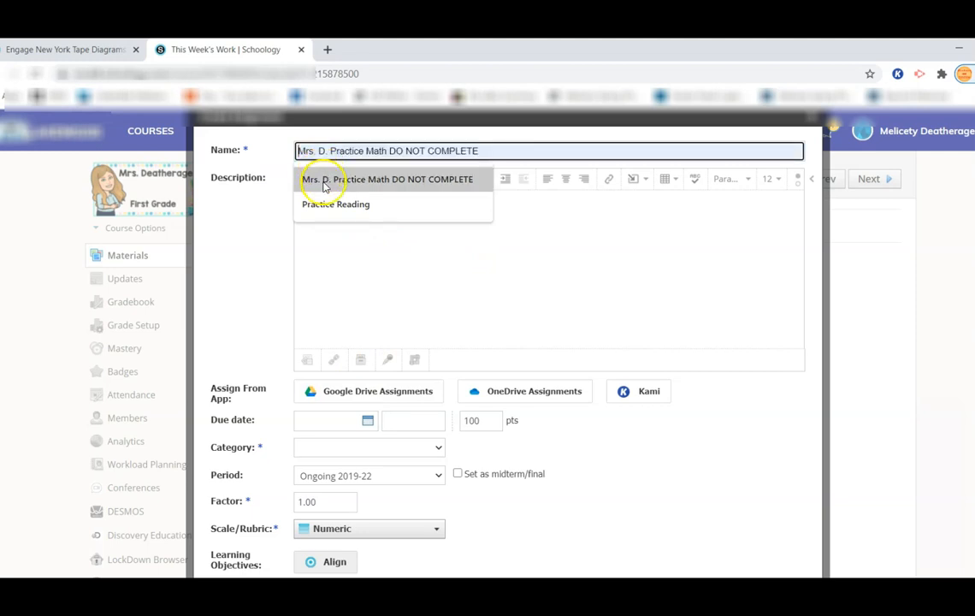
Step: Enter the assignment description "Complete the math page using the Kami App."
left_click(332, 205)
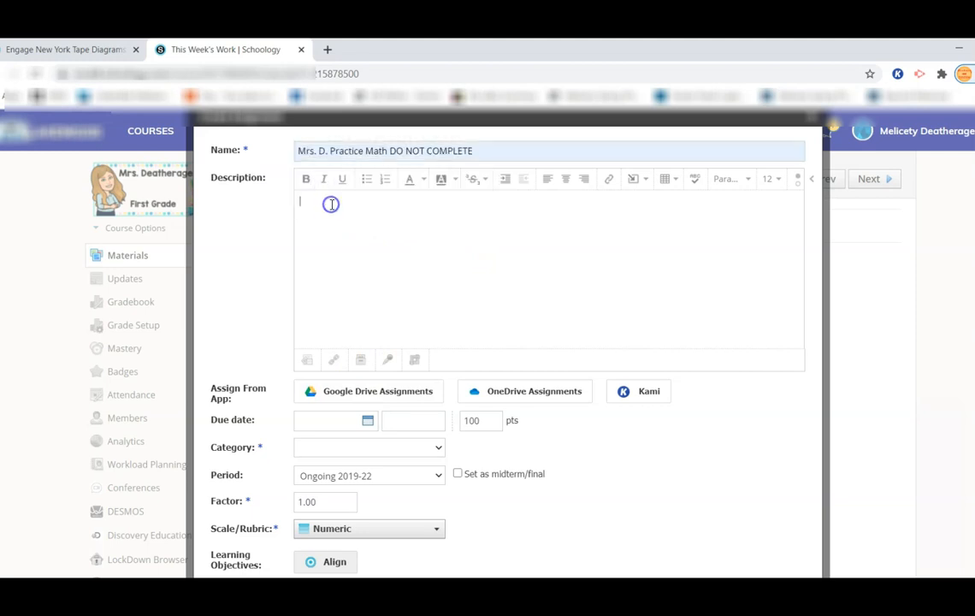
type("Complete the math page using the Kami App.")
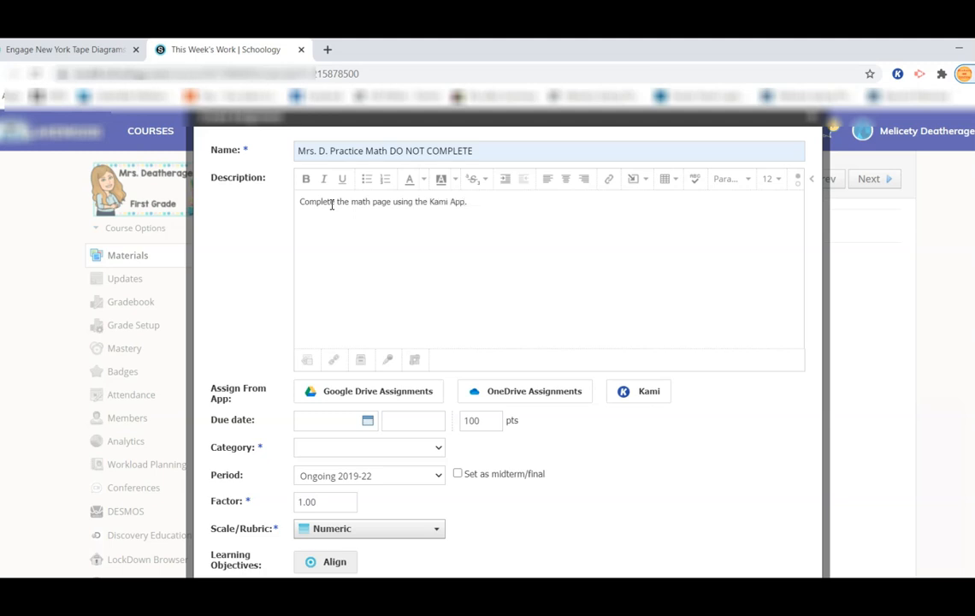
left_click(343, 327)
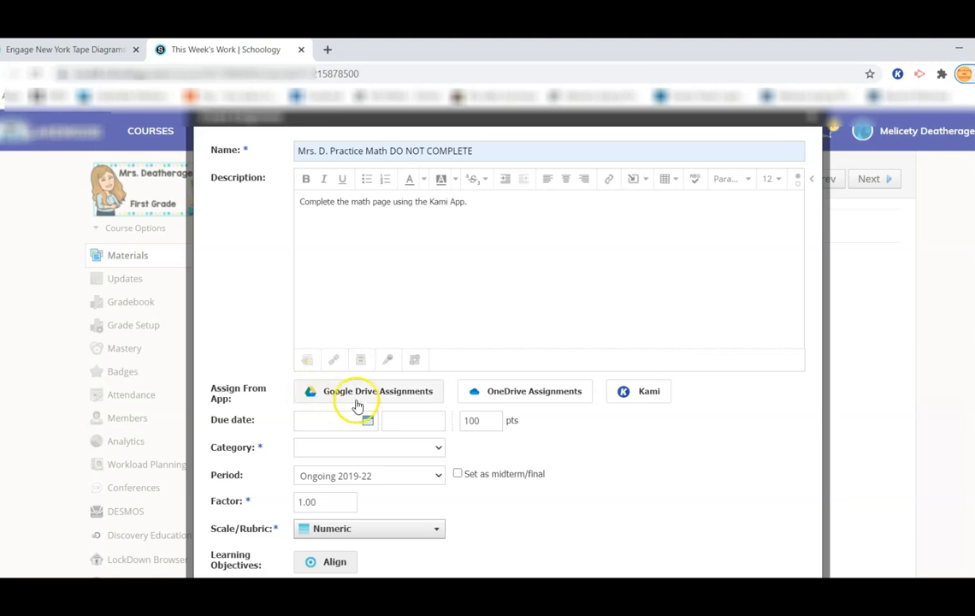
mouse_move(626, 405)
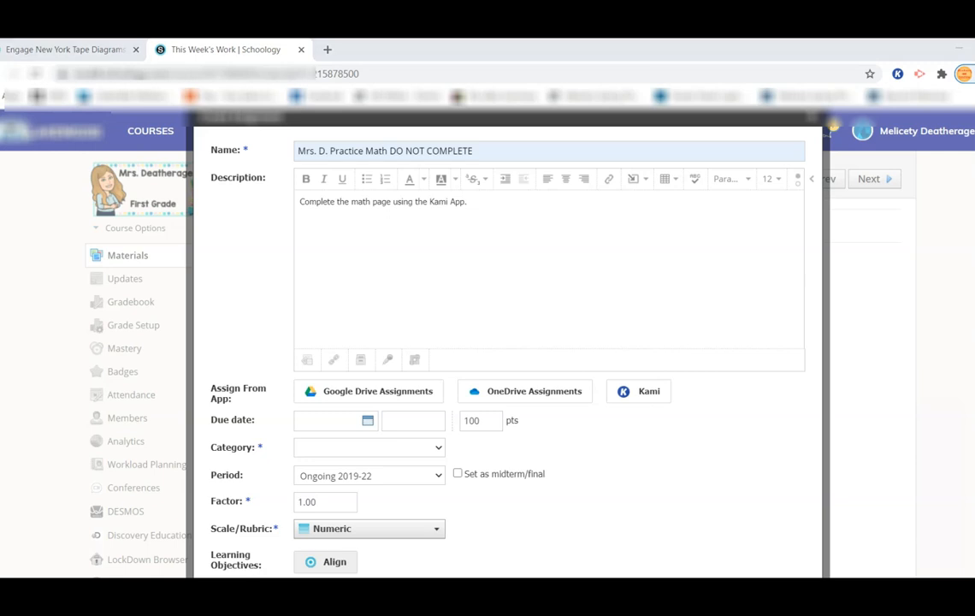
Step: Start inserting media into the description, select the Recording file in the Sound recordings folder, and cancel the file selection
left_click(644, 185)
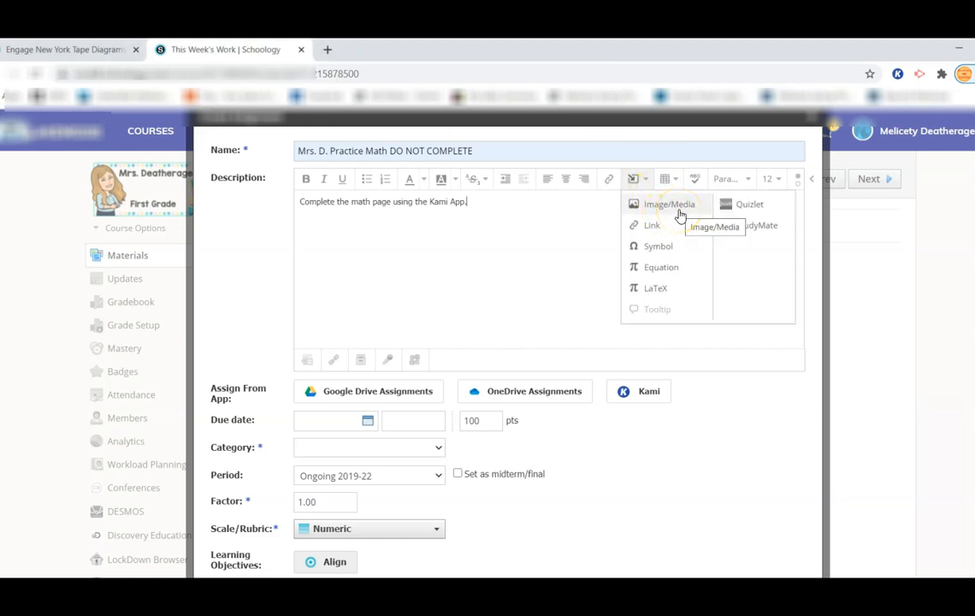
left_click(678, 210)
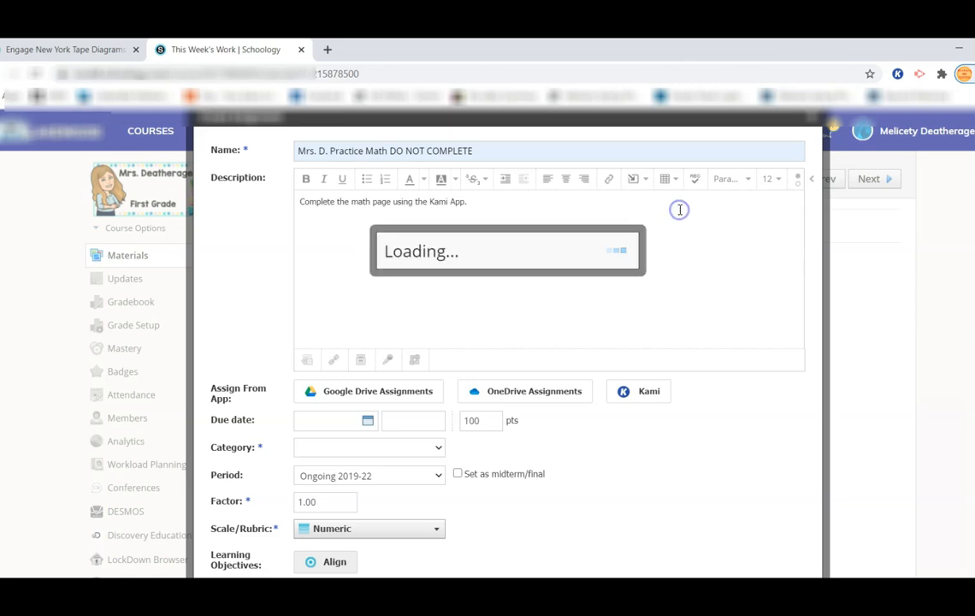
left_click(435, 286)
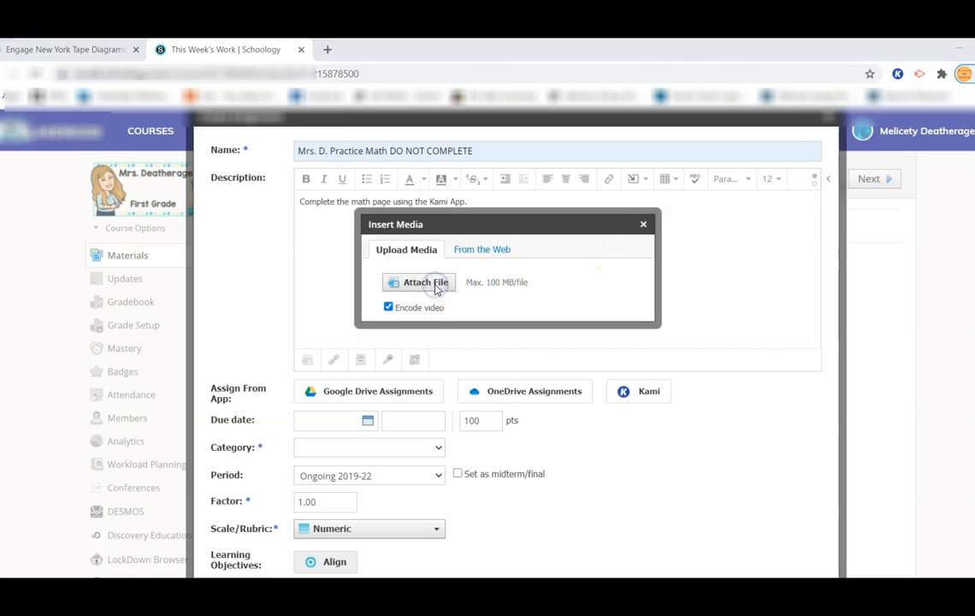
double_click(168, 256)
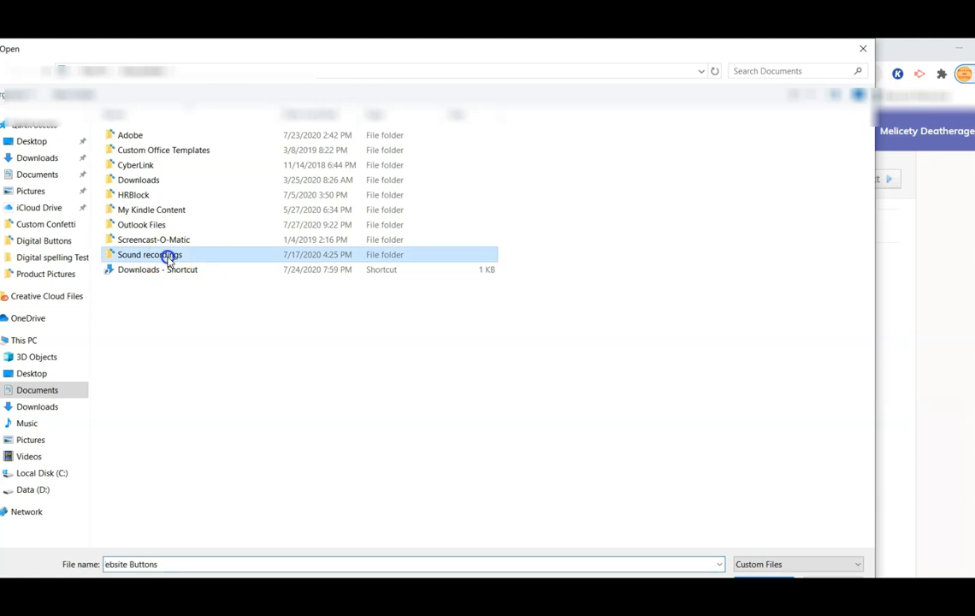
left_click(153, 158)
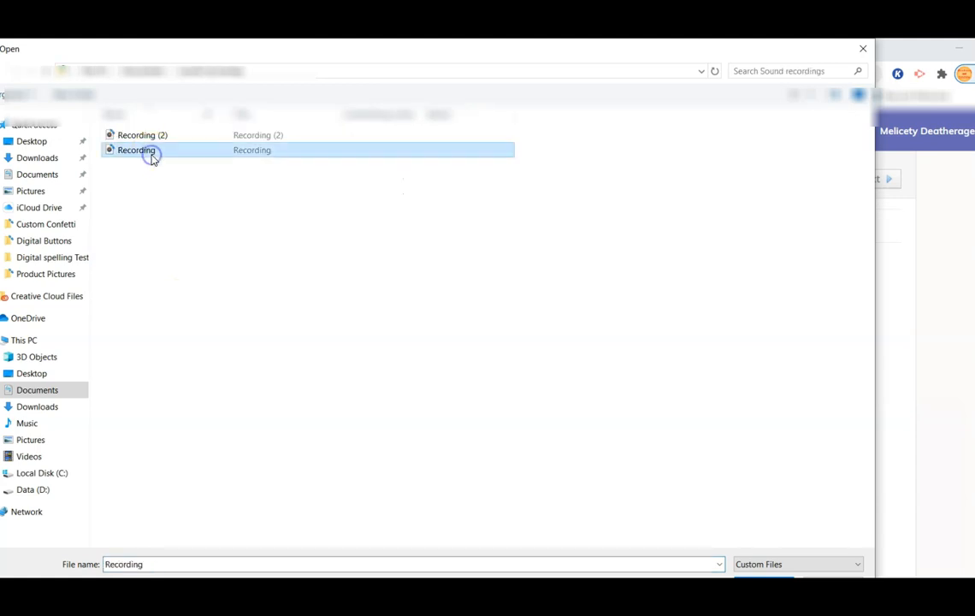
left_click(863, 52)
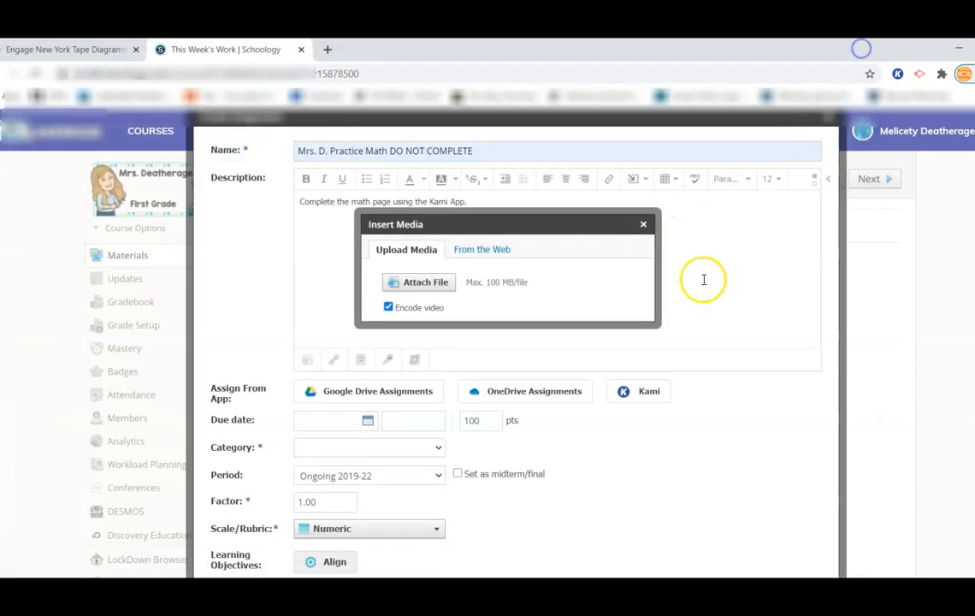
Step: Try to insert media from the web into the description using the current page's address, and cancel the insertion
left_click(483, 250)
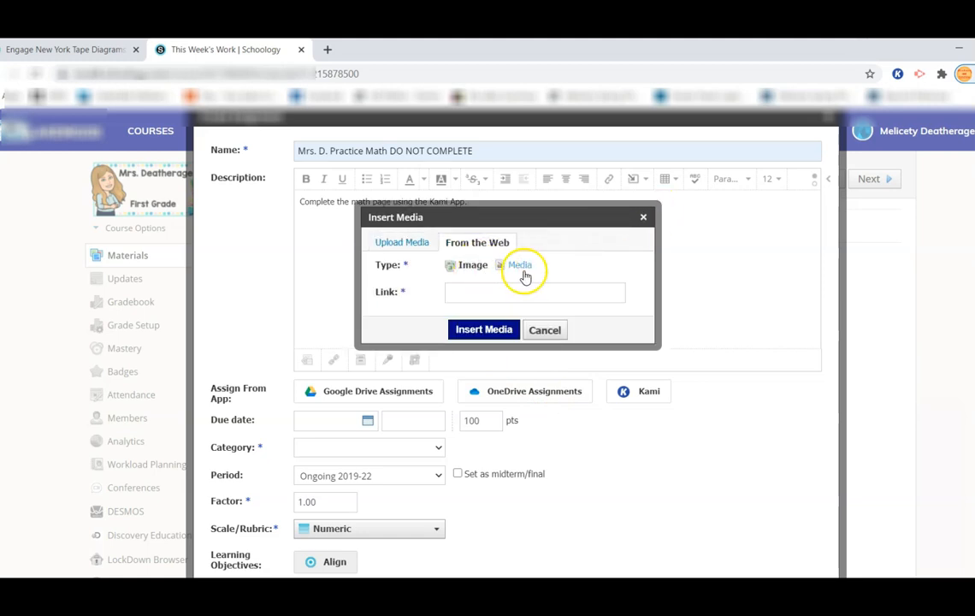
left_click(487, 290)
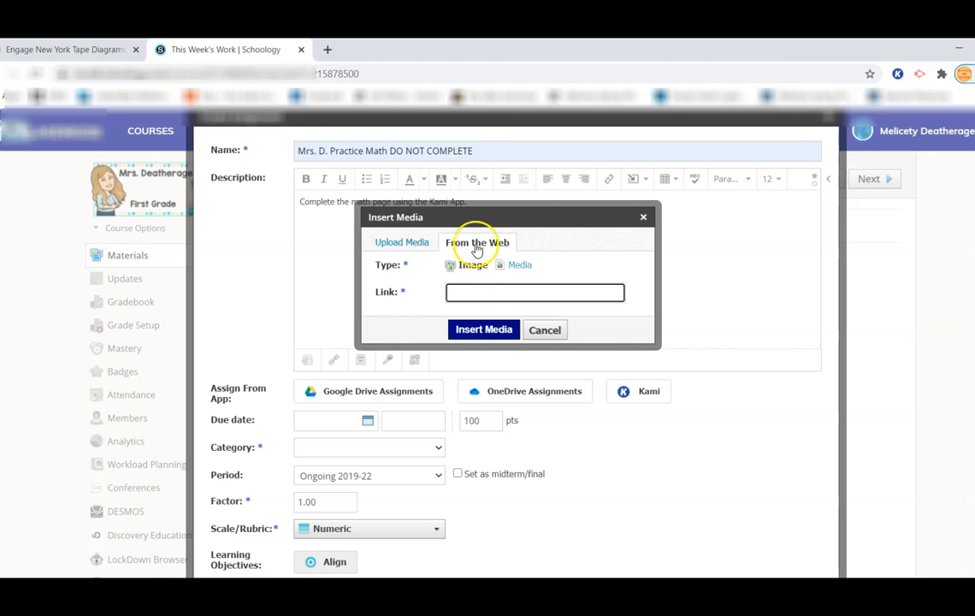
left_click(410, 75)
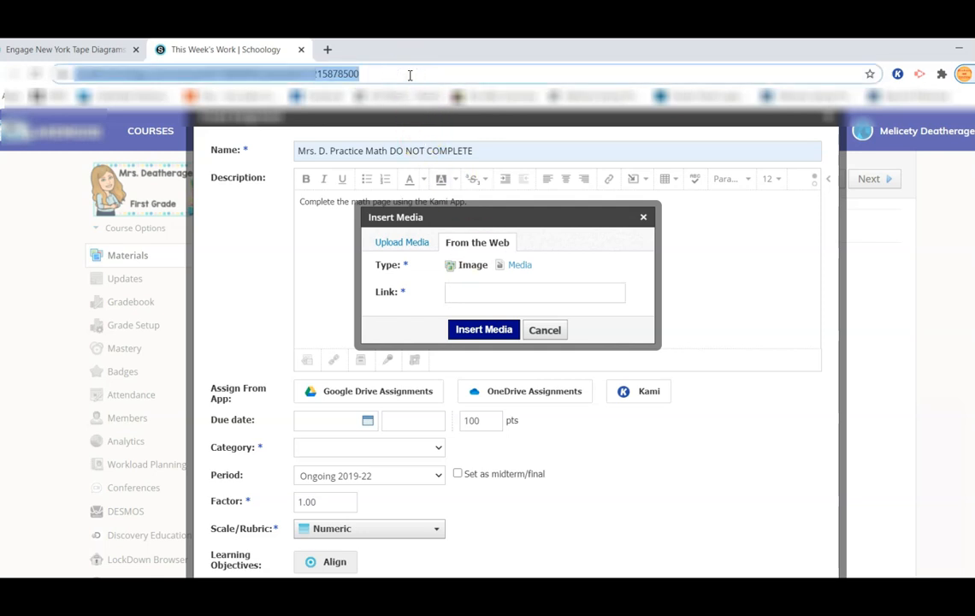
left_click(496, 294)
key("ctrl+v")
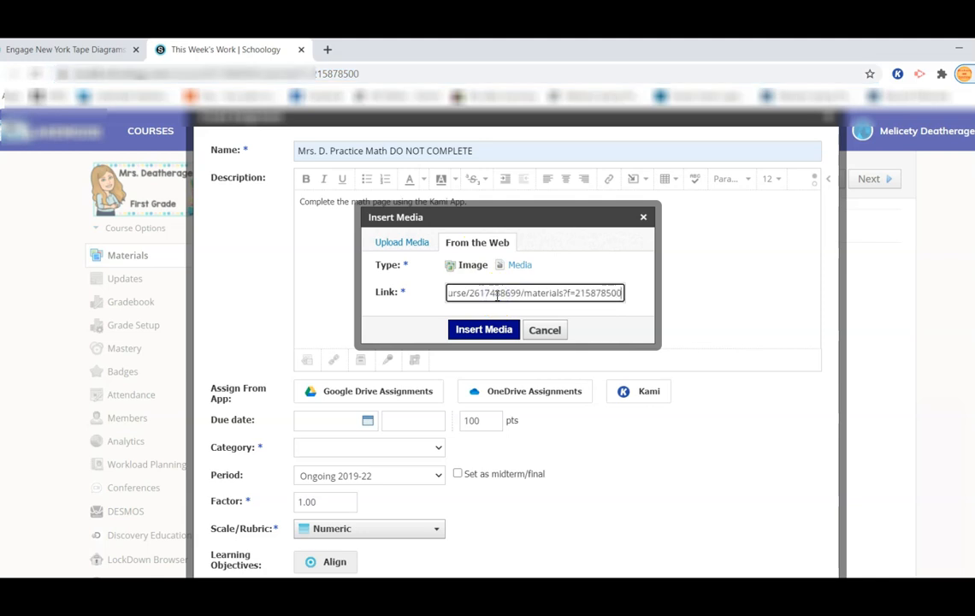
left_click(502, 332)
left_click(554, 330)
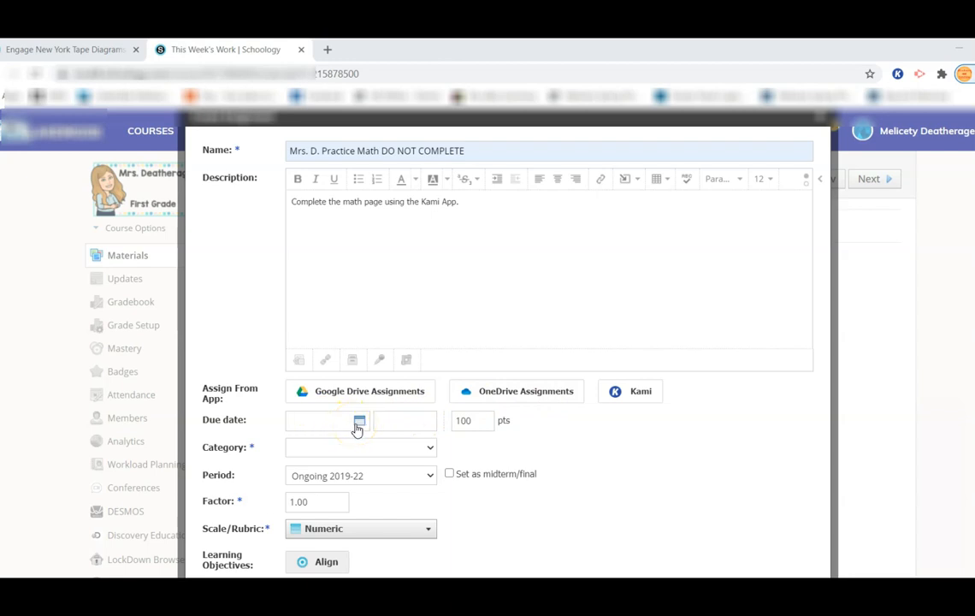
Step: Check the Google Drive Assignments source for the assignment and close it without attaching anything
left_click(371, 396)
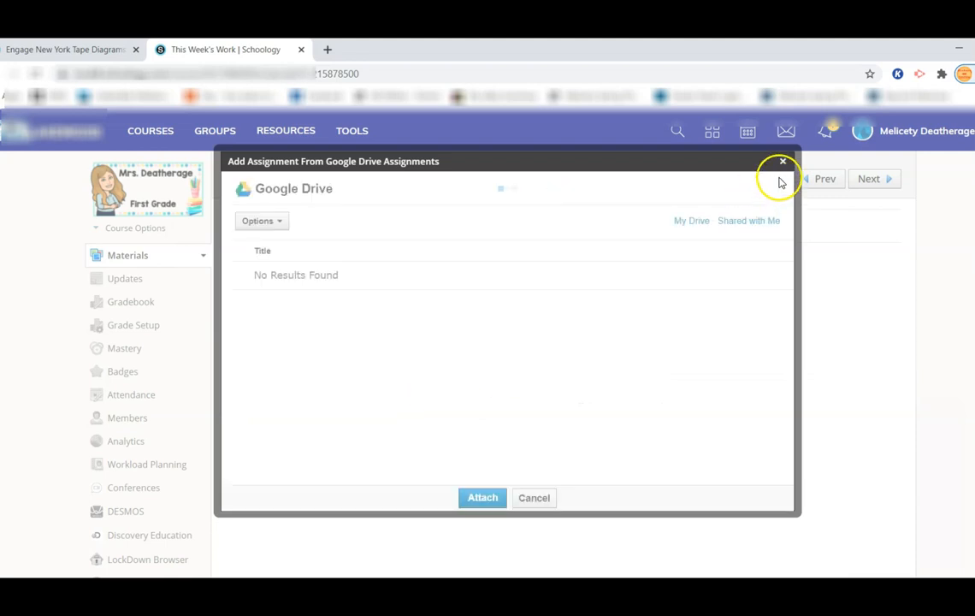
left_click(782, 161)
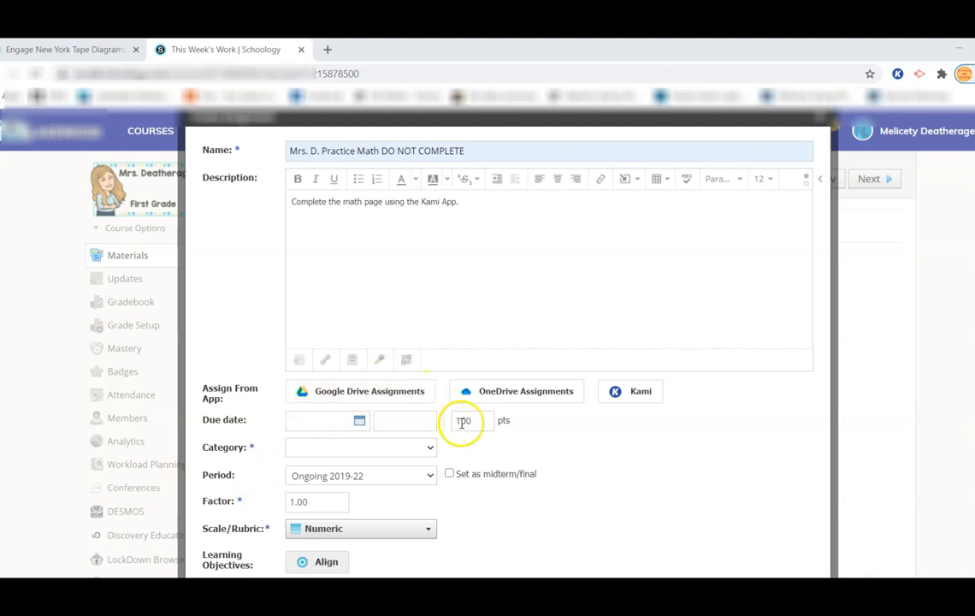
Step: Set the assignment's due date to 7/31/20 and its value to 25 points
left_click(360, 420)
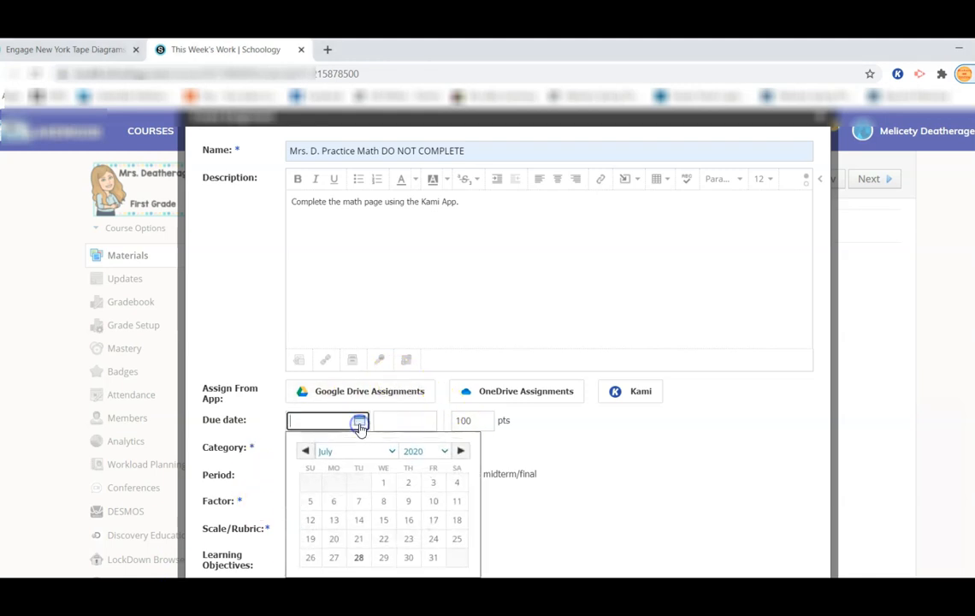
left_click(413, 557)
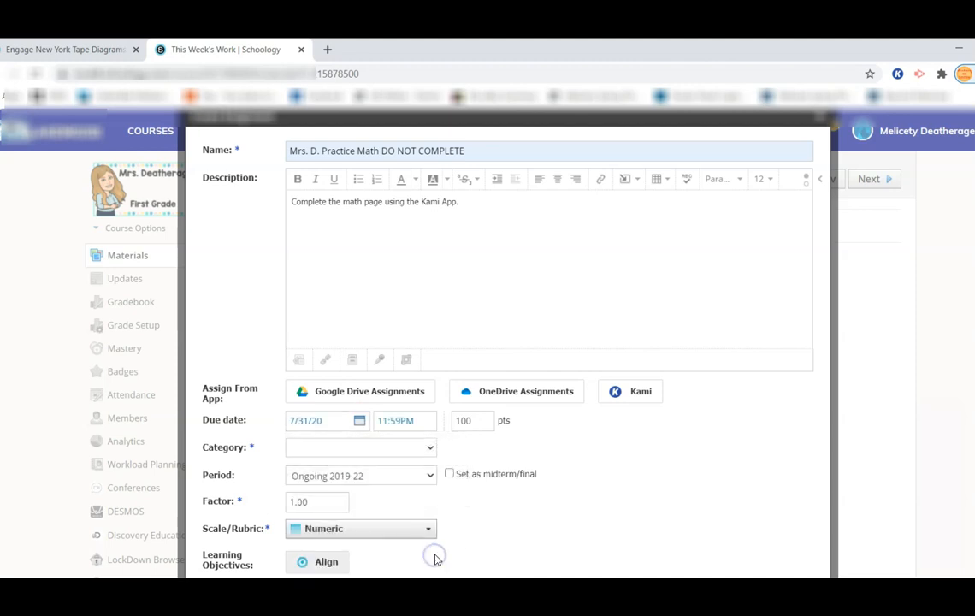
left_click_drag(483, 425, 453, 421)
type("25")
Step: Create a new grading category named Homework for the assignment and choose the Numeric scale
left_click(372, 448)
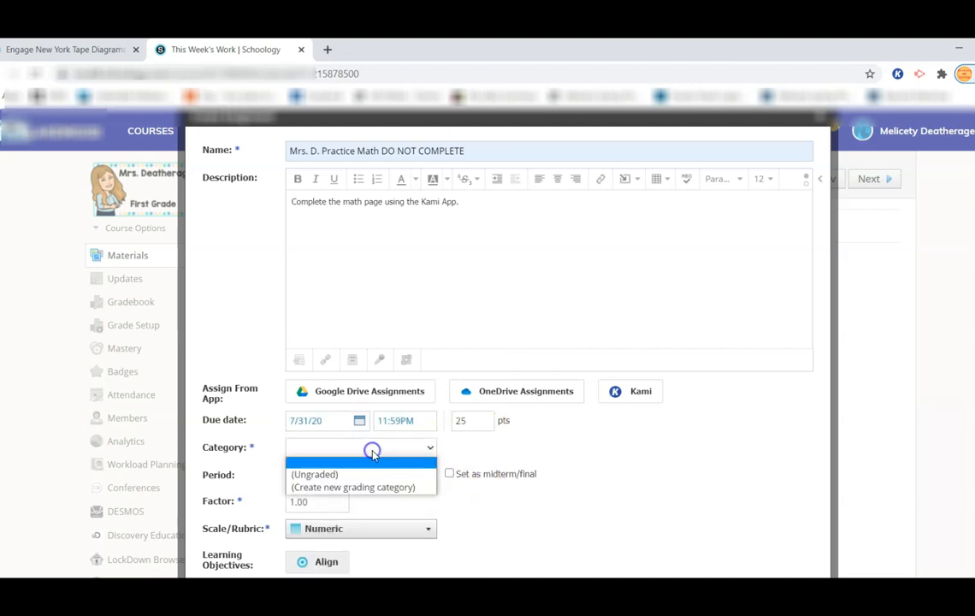
left_click(362, 487)
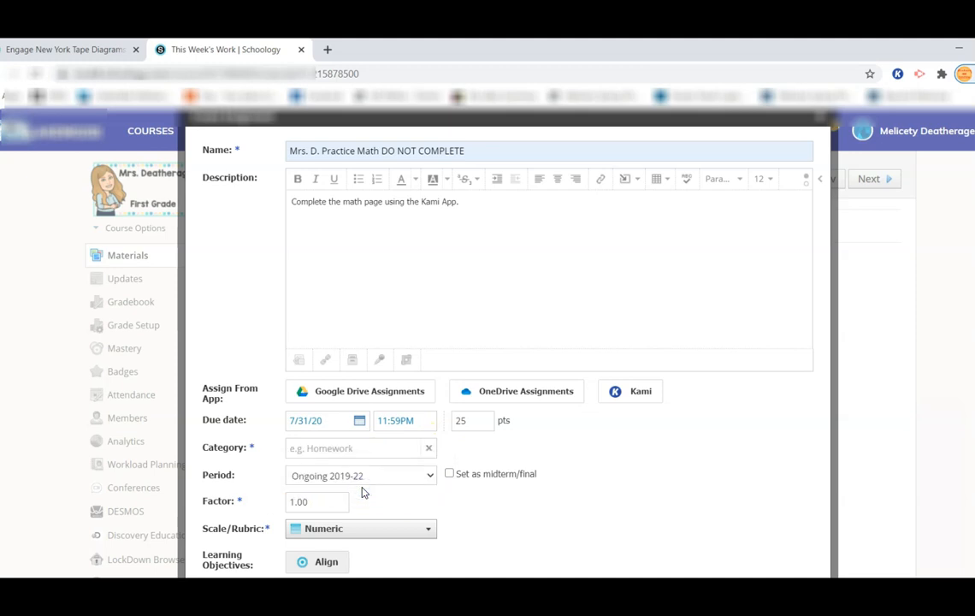
left_click(372, 447)
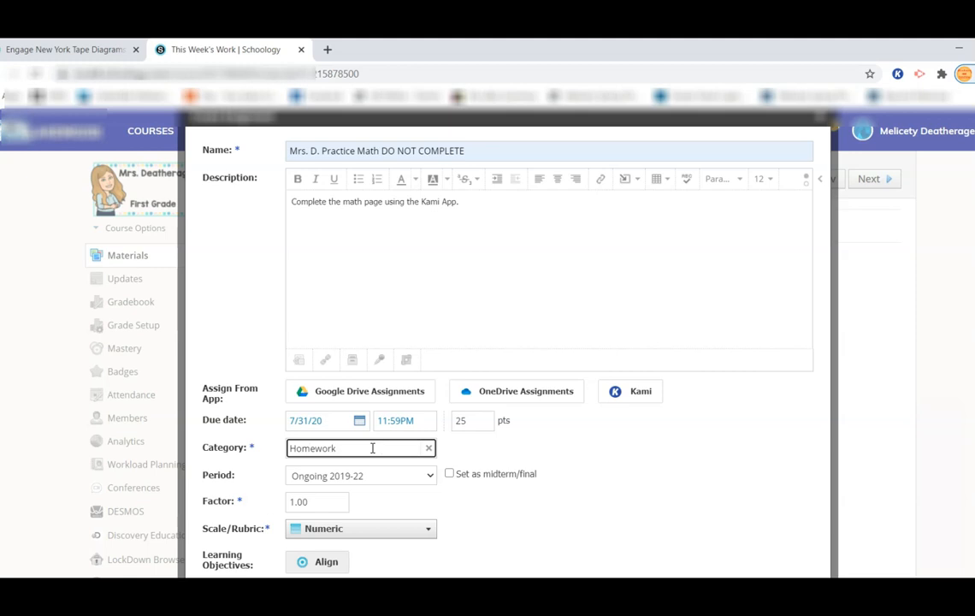
left_click(384, 475)
left_click(384, 475)
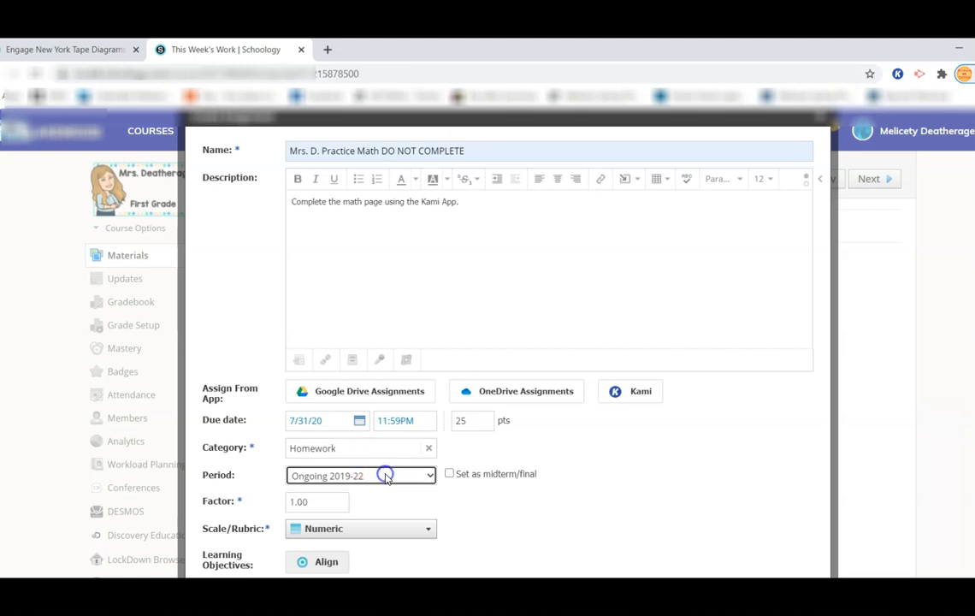
left_click(338, 529)
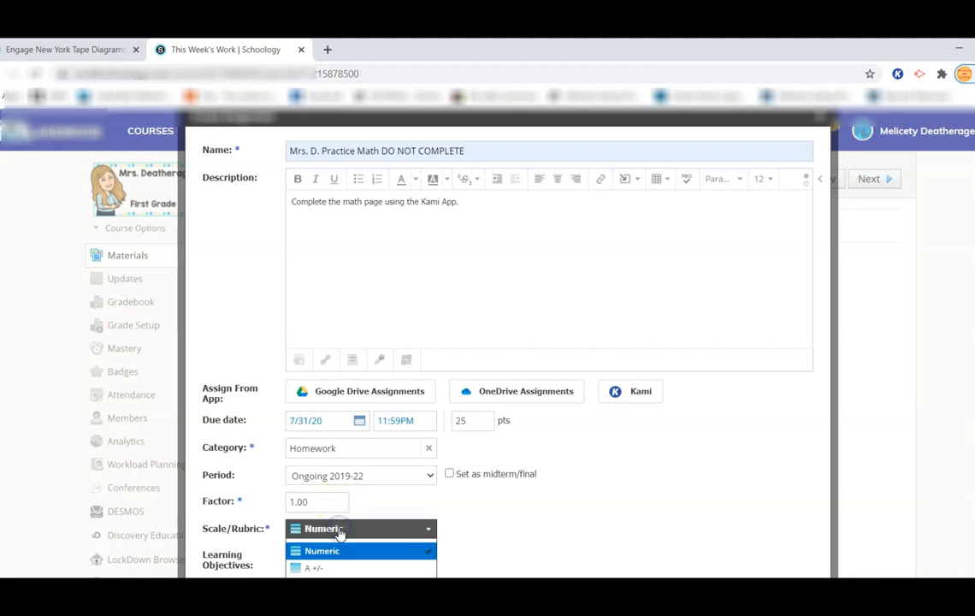
left_click(333, 551)
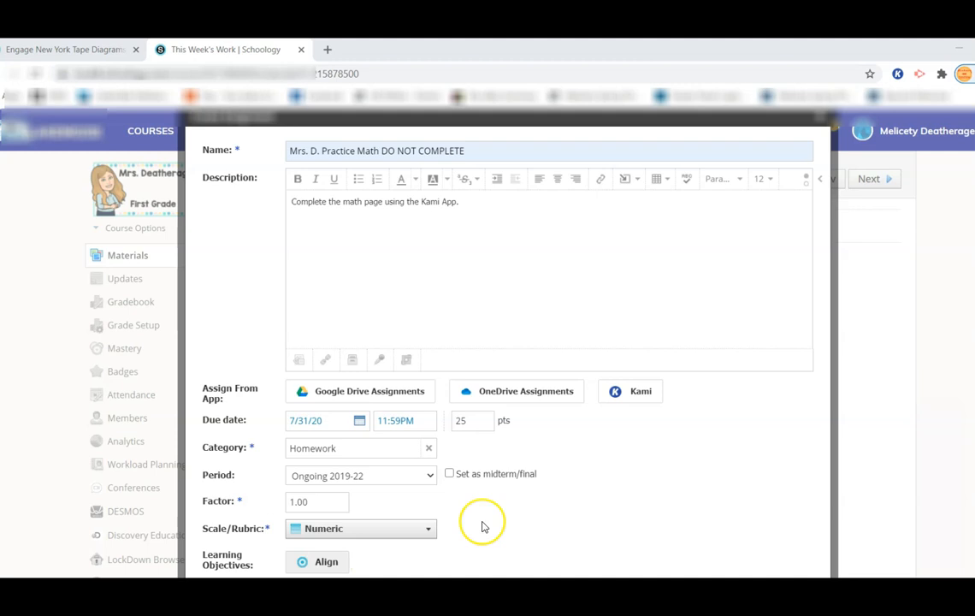
Step: Try to align the assignment with the Common Core Mathematics (2010) Grade 1 objective CCSS.Math.Content.1.MD.C
scroll(482, 526, "down", 1)
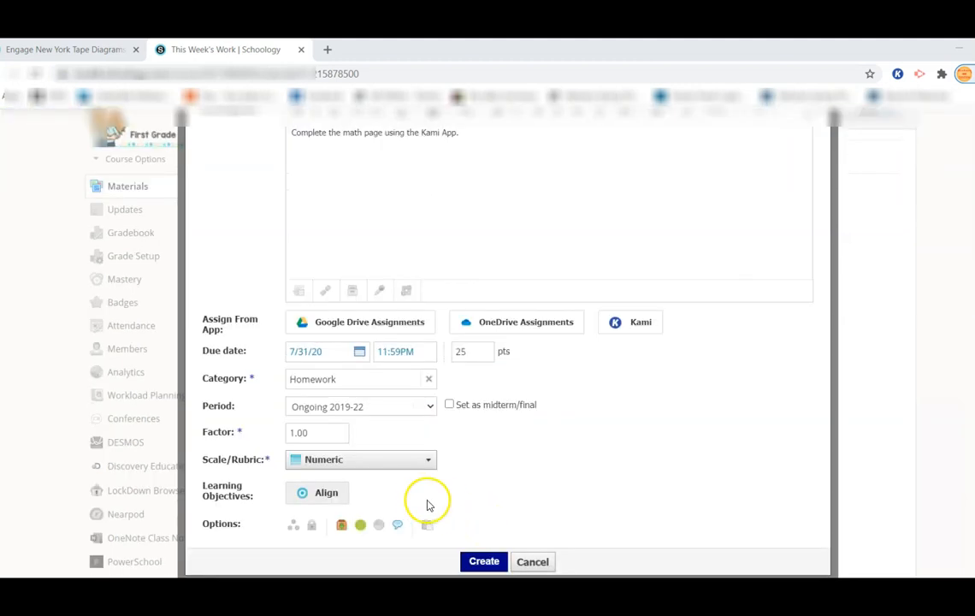
left_click(315, 503)
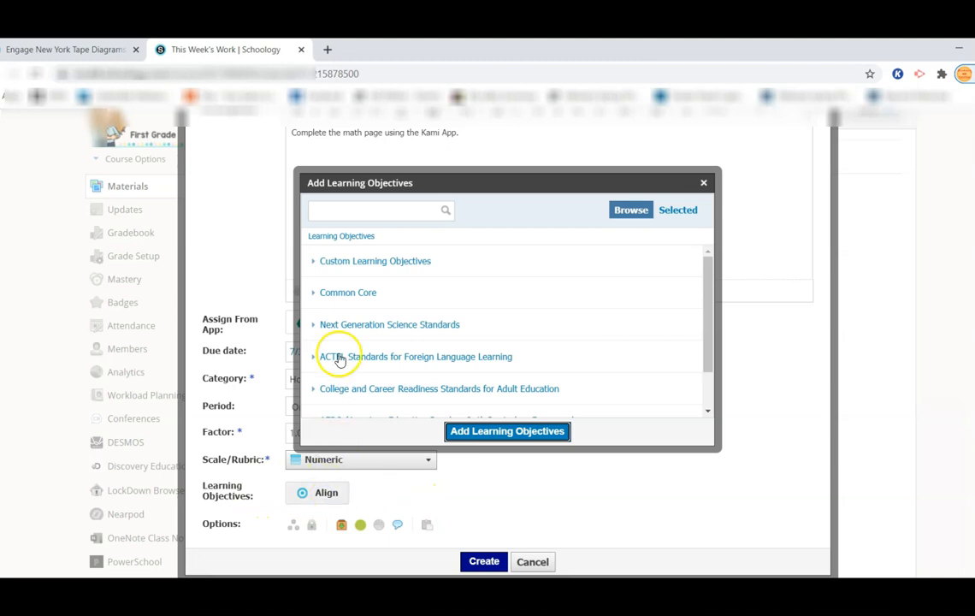
left_click(341, 294)
left_click(342, 295)
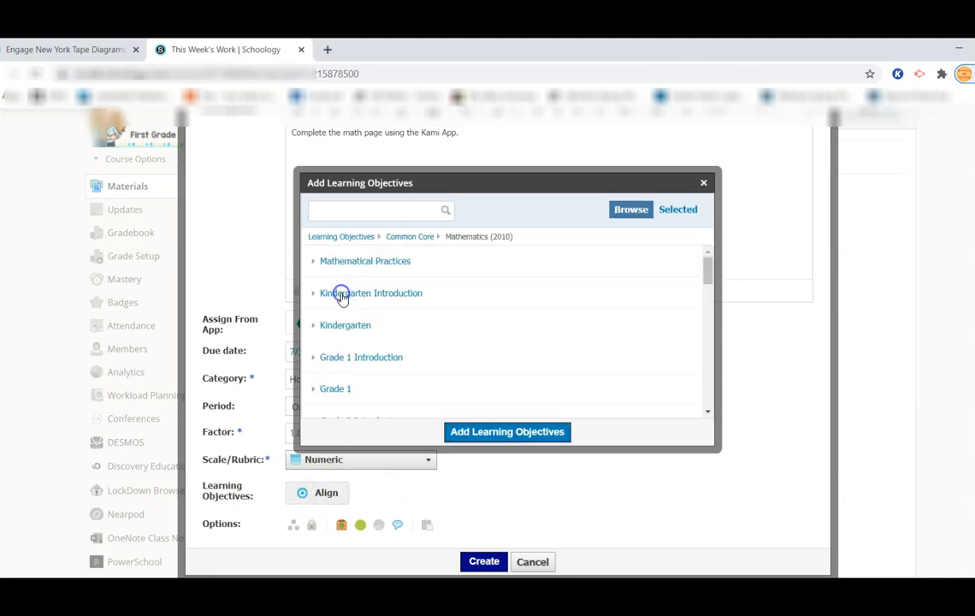
left_click(342, 390)
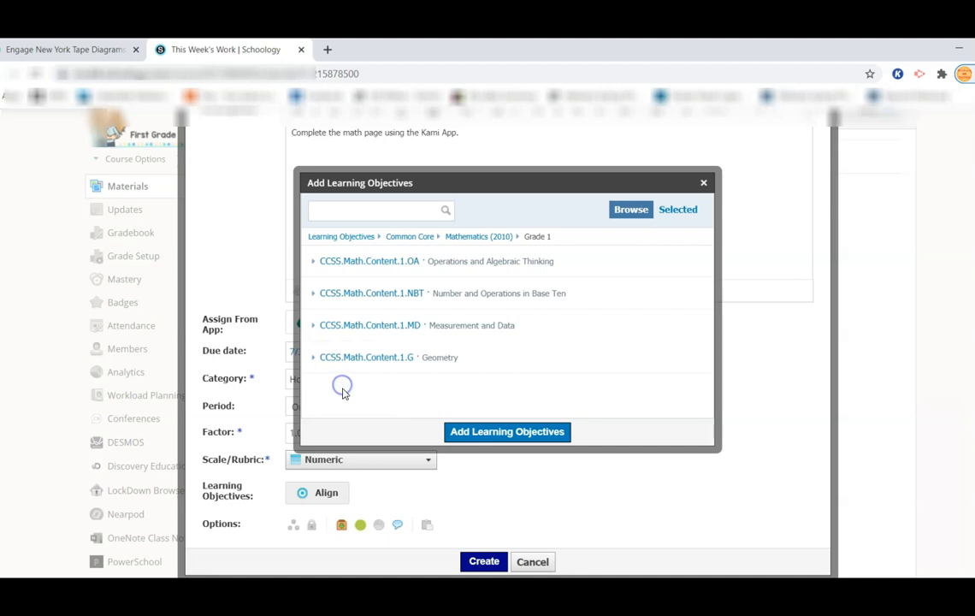
left_click(460, 330)
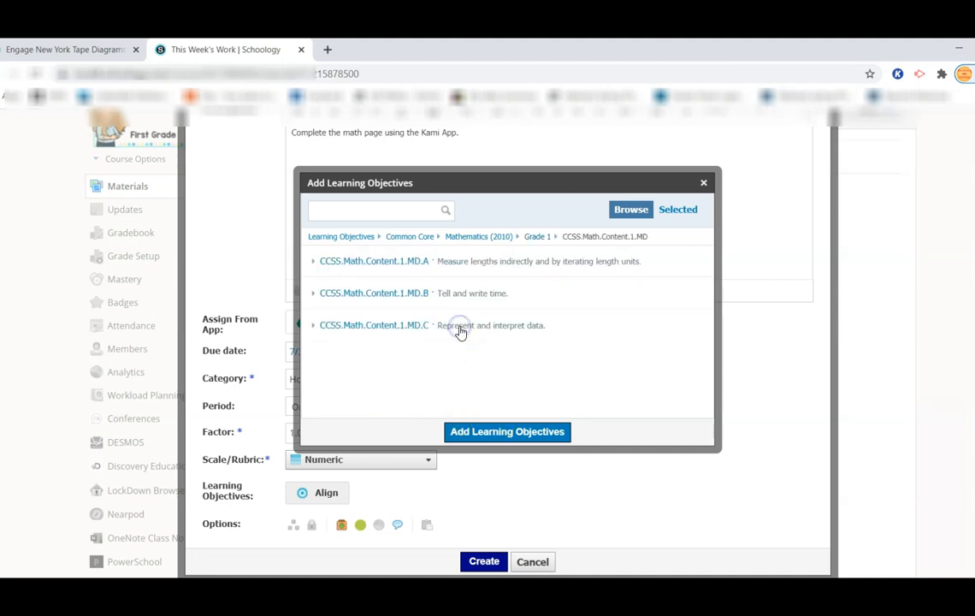
left_click(459, 327)
left_click(497, 432)
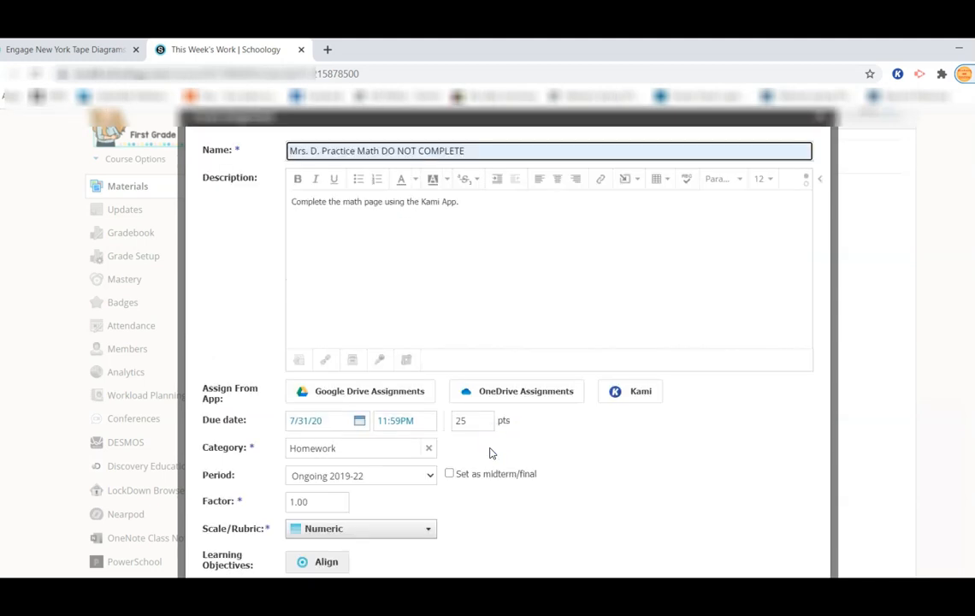
Step: Enable individual assigning for the assignment and enter a course member's name as the assignee
scroll(489, 453, "down", 3)
left_click(275, 544)
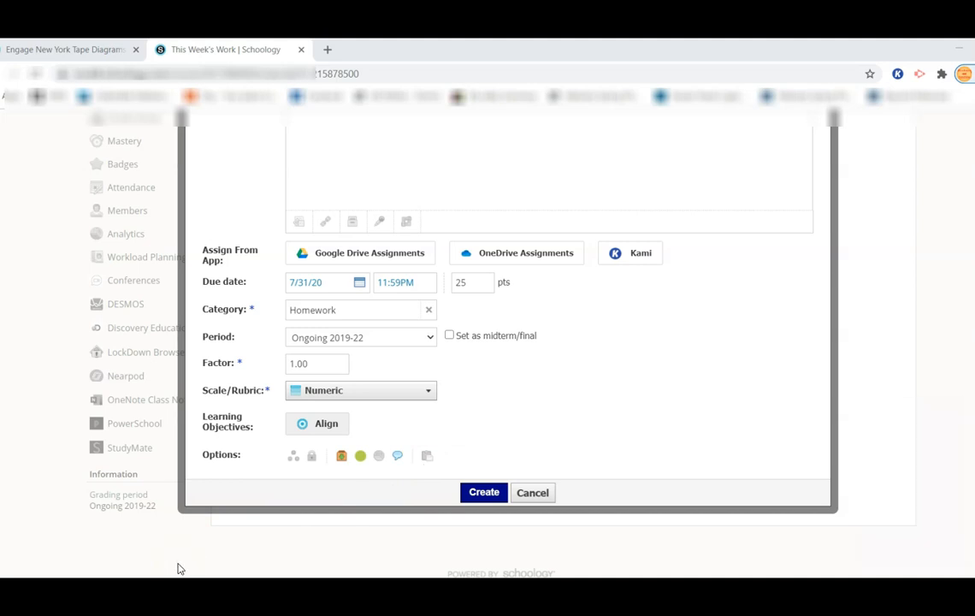
left_click(293, 456)
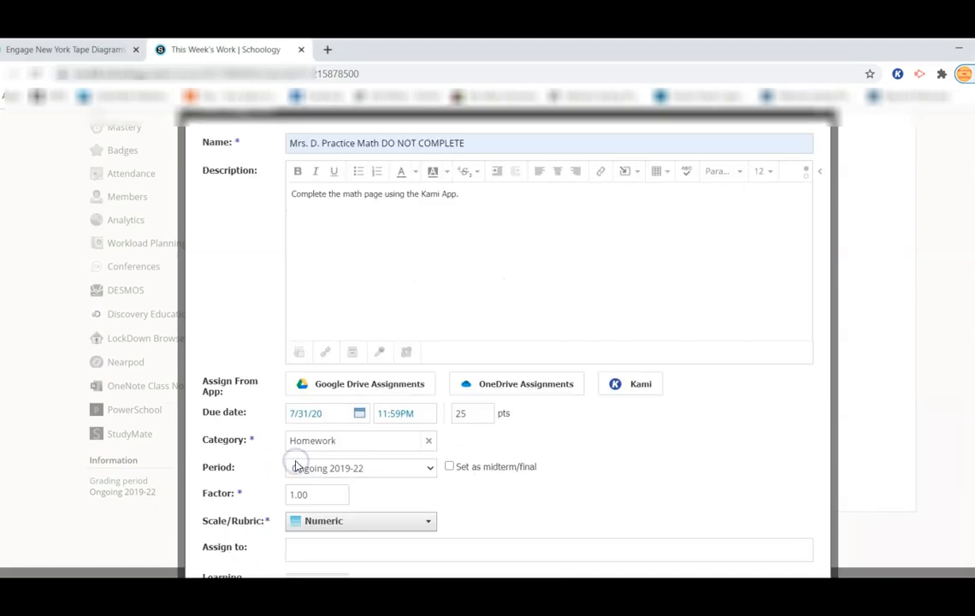
scroll(296, 466, "down", 1)
left_click(297, 487)
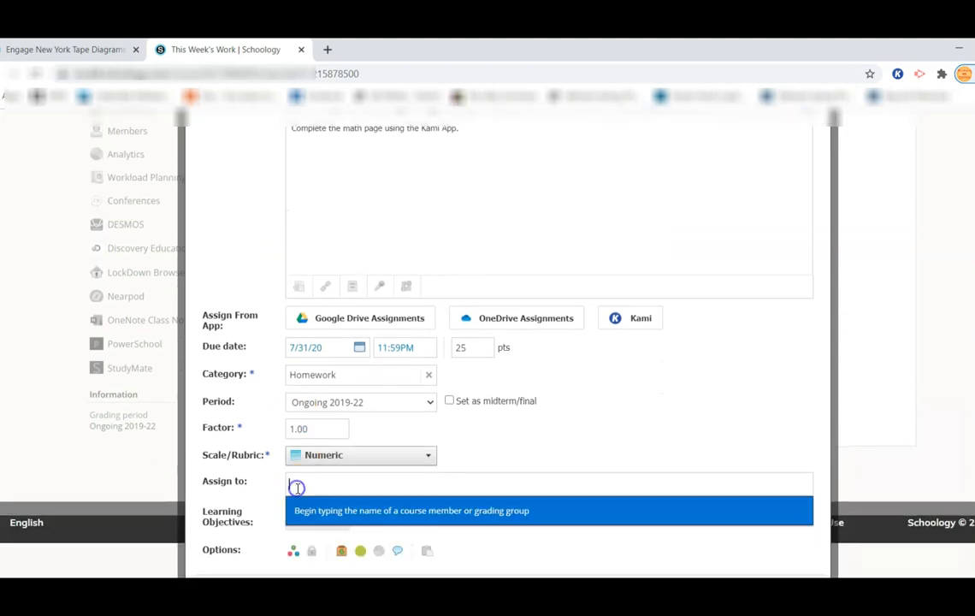
type("Bob")
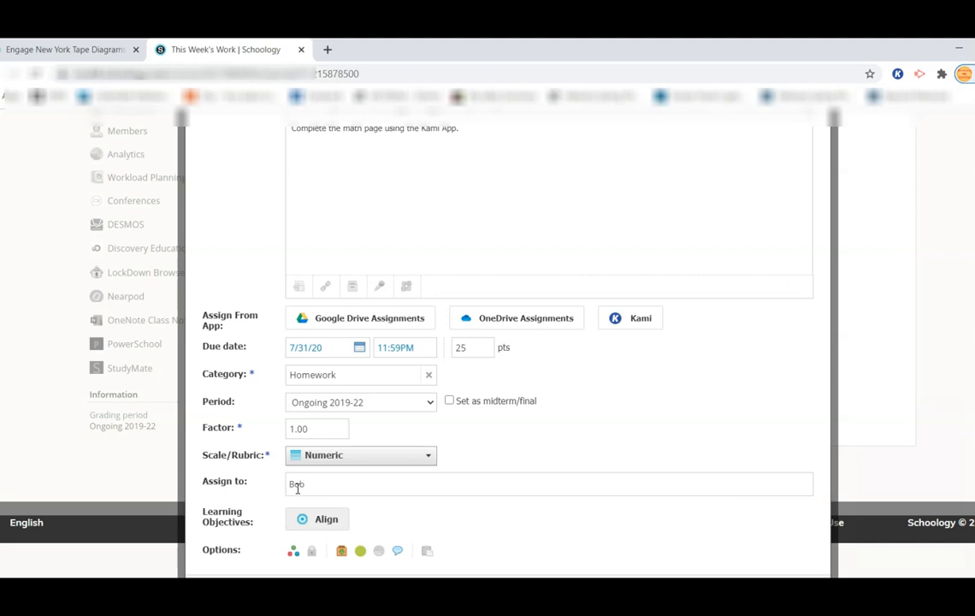
Step: Show the assignment's locking setting and disable comments
left_click(312, 553)
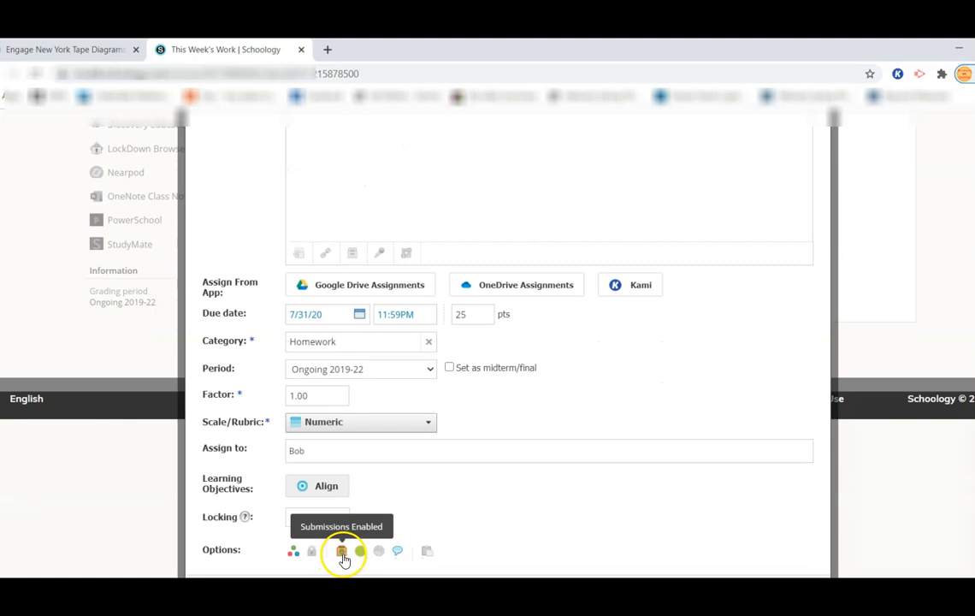
left_click(397, 554)
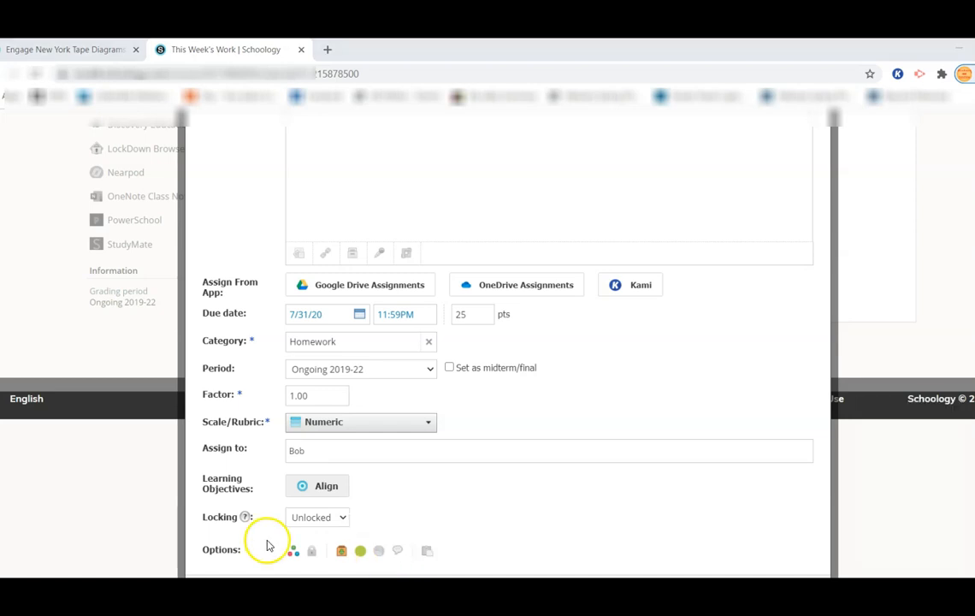
Step: Select My Classroom: Section 1 as another course section to copy the assignment to
left_click(428, 553)
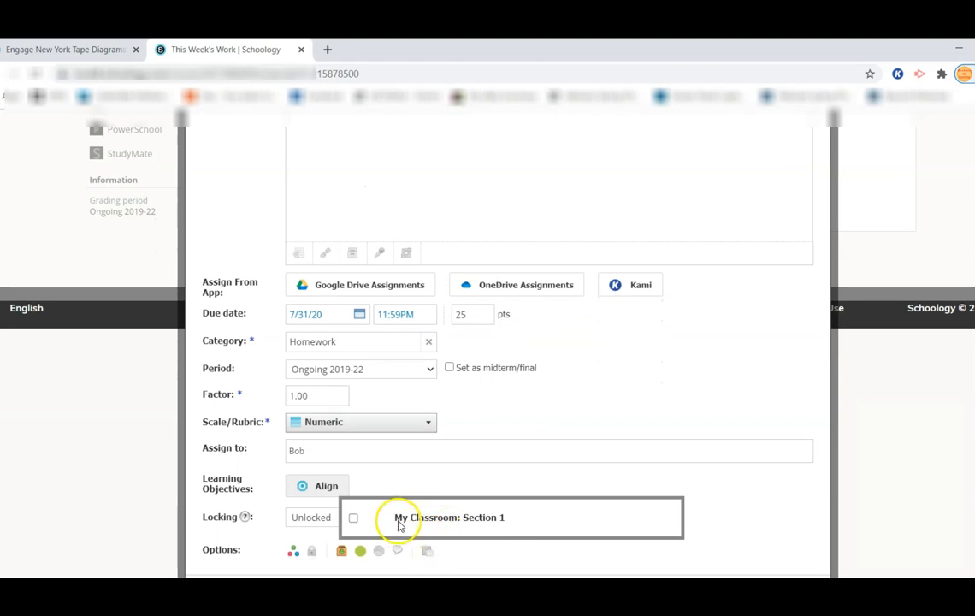
left_click(353, 518)
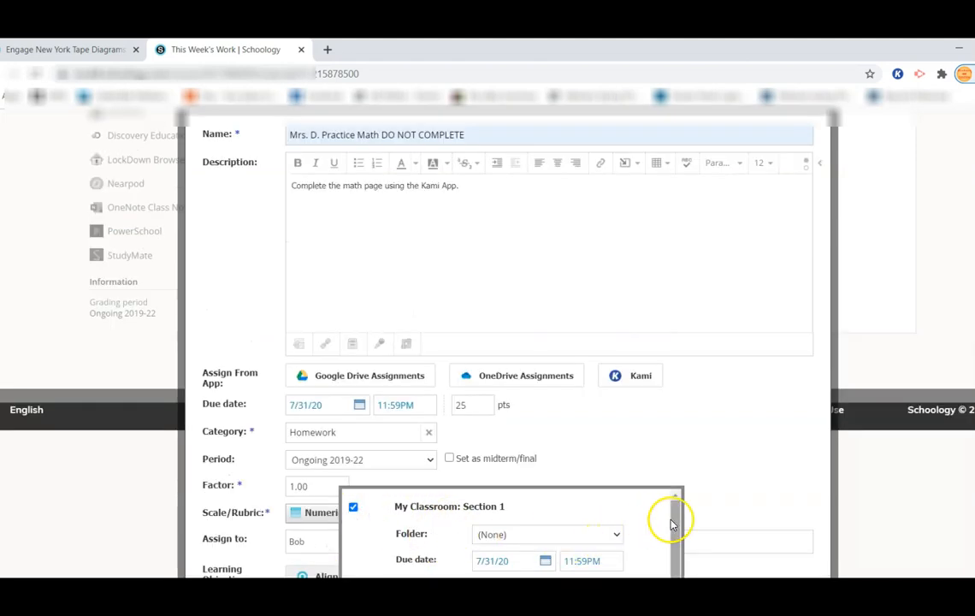
Step: Close the course-copy options and create the practice math assignment
left_click(717, 523)
scroll(704, 532, "down", 1)
scroll(704, 532, "down", 1)
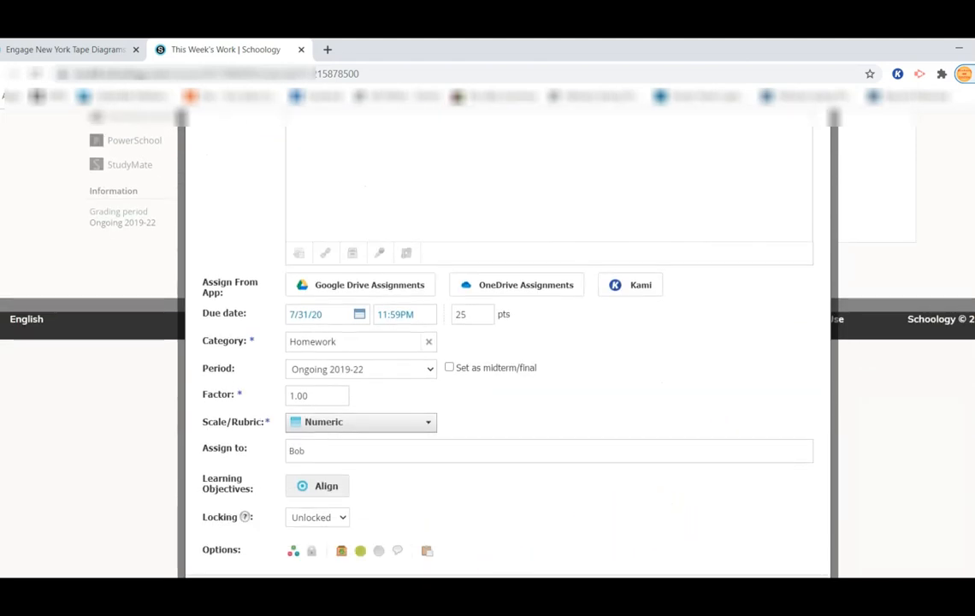
left_click(498, 591)
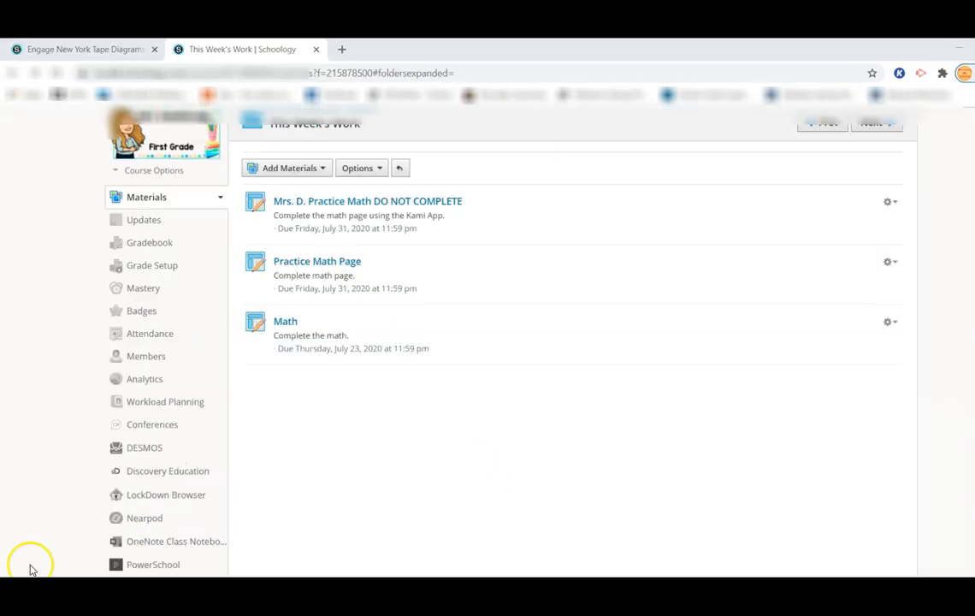
Step: Start another assignment in the This Week's Work folder and attach Engage New York Module Pg 222 Addition.pdf from the PDFs through Kami
left_click(321, 170)
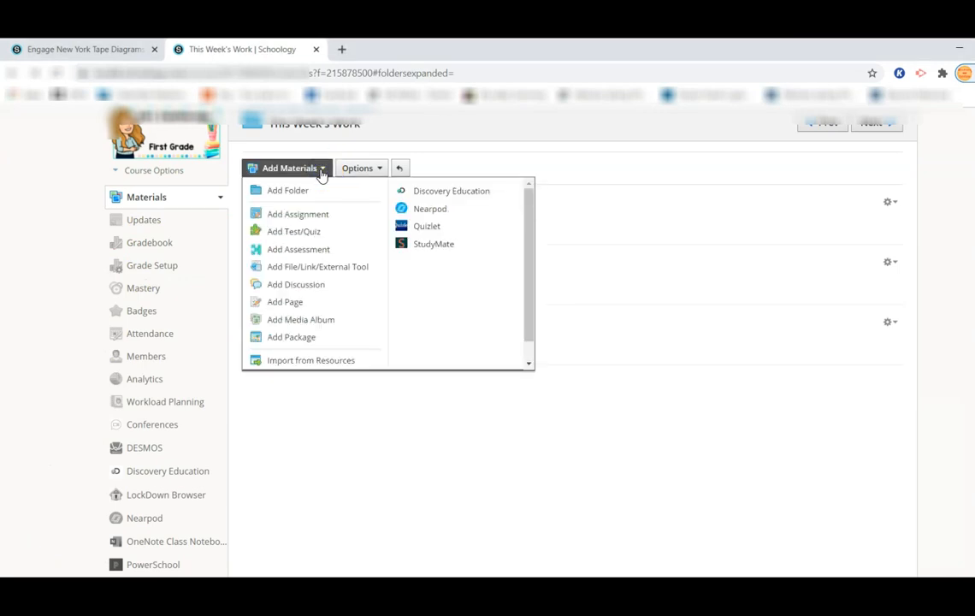
left_click(322, 216)
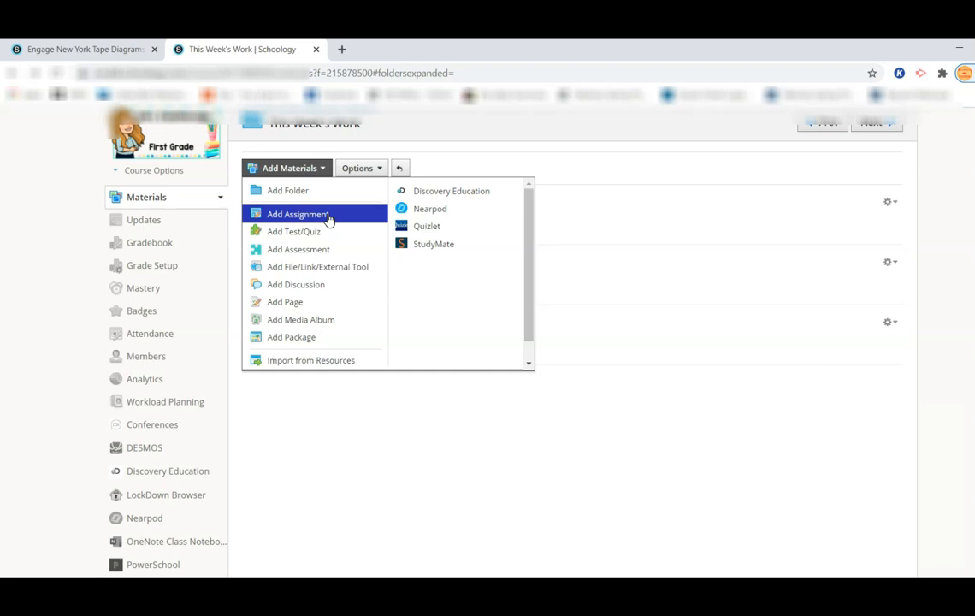
left_click(329, 216)
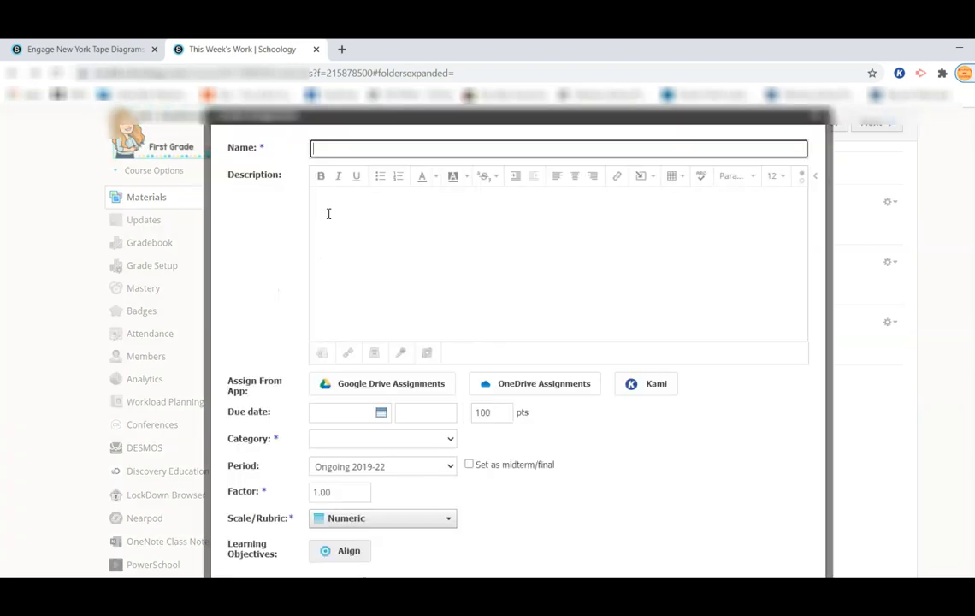
mouse_move(652, 393)
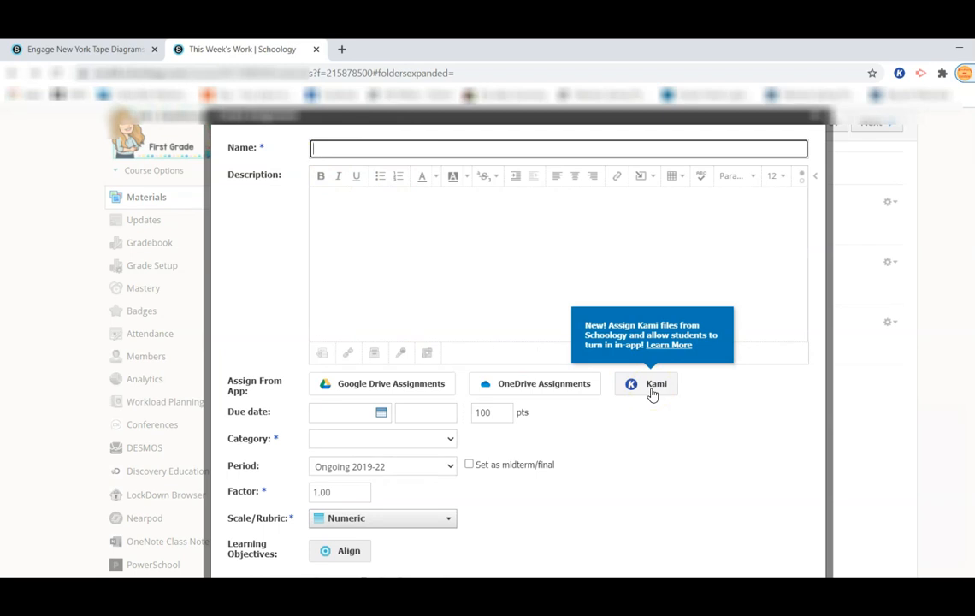
left_click(652, 390)
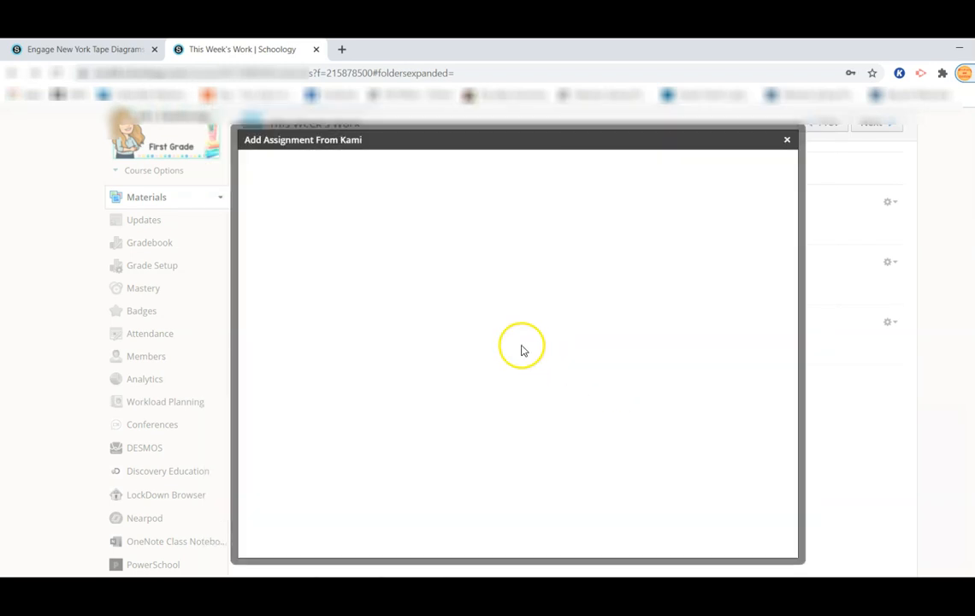
left_click(343, 206)
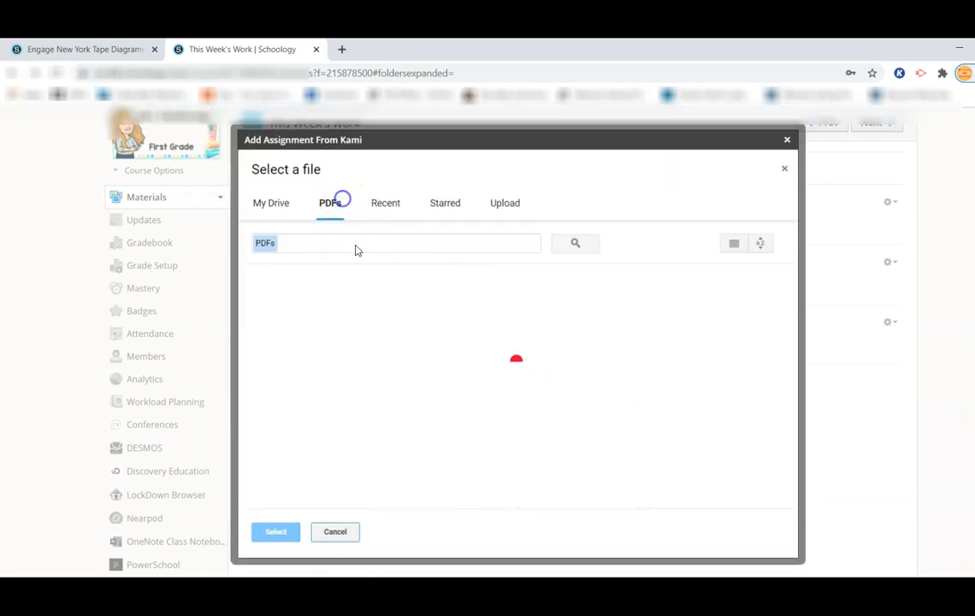
scroll(453, 395, "down", 3)
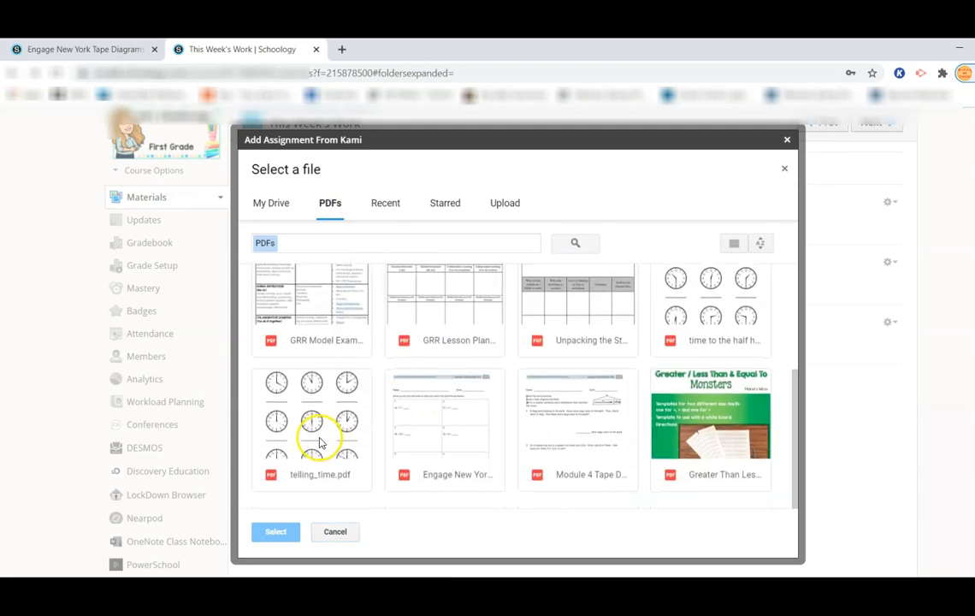
left_click(444, 436)
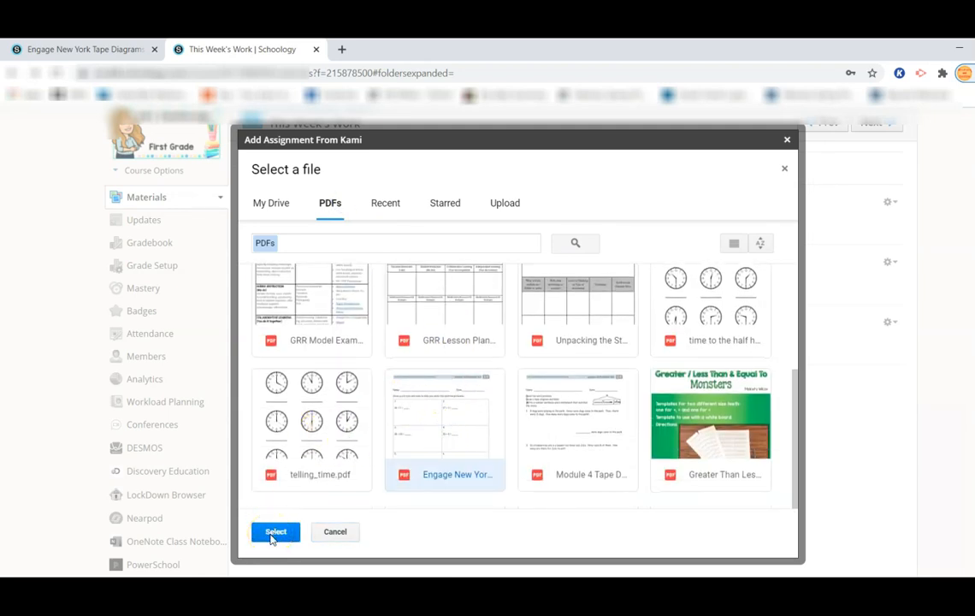
left_click(272, 533)
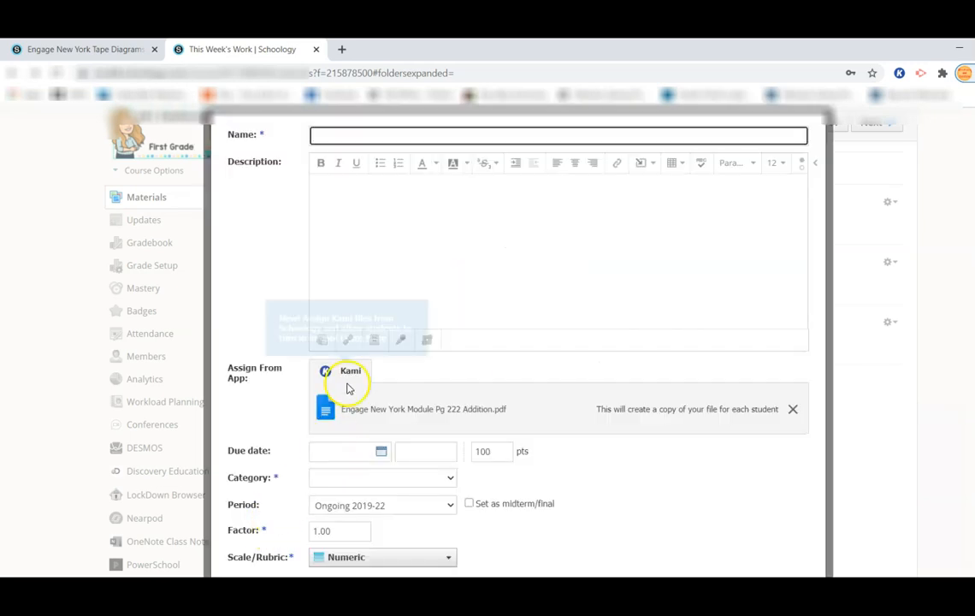
Step: Name the new assignment Practice Math Page
left_click(386, 137)
type("practice math")
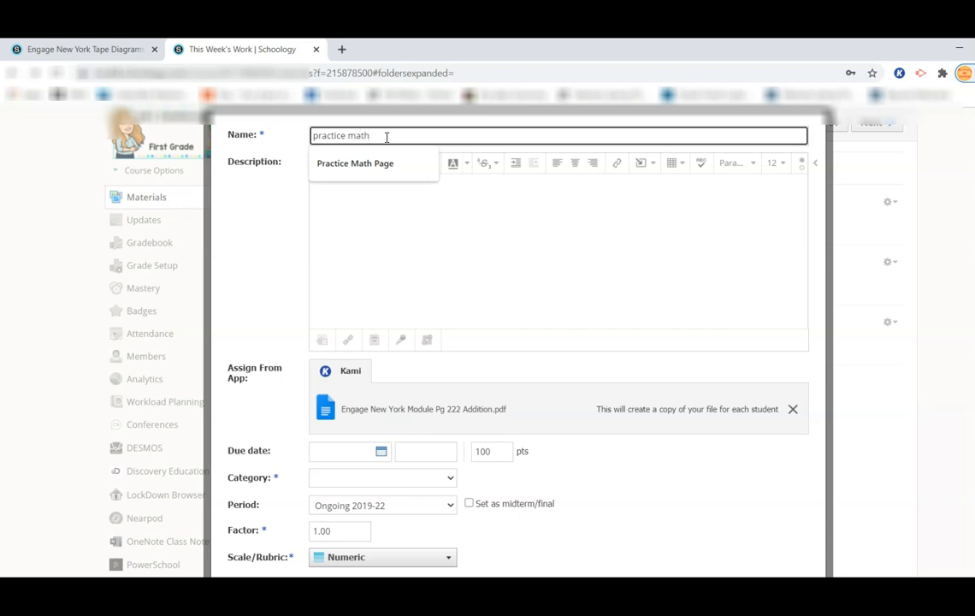
left_click(381, 164)
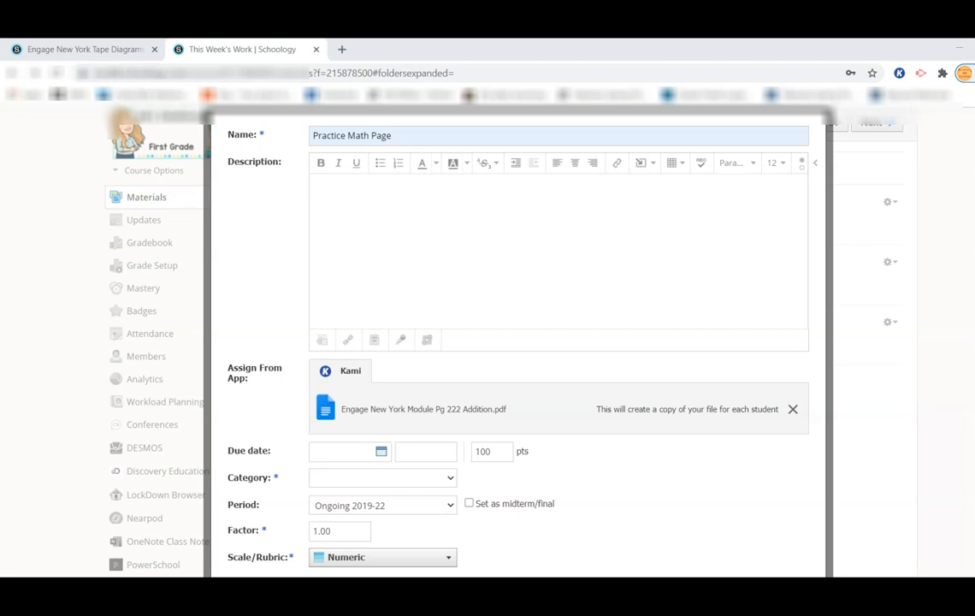
Step: Set the due date to 7/29/20 at 11:59PM and the category to Homework, and save the assignment
left_click(283, 529)
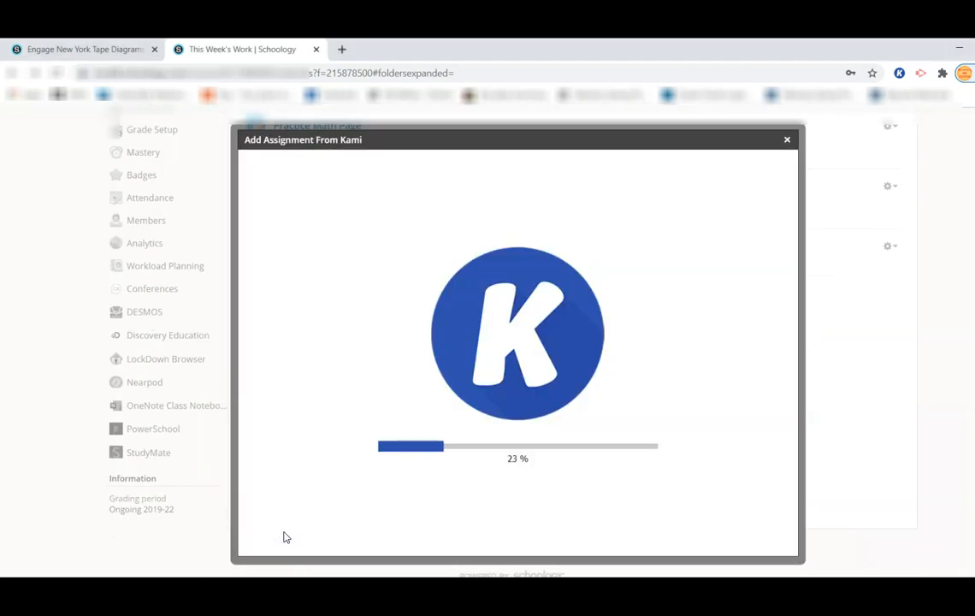
scroll(590, 462, "down", 1)
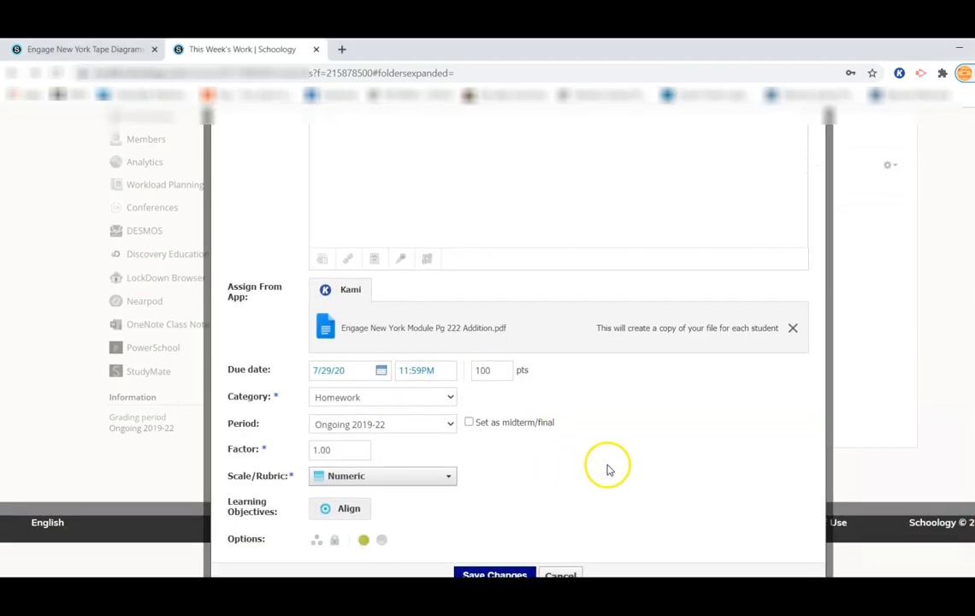
left_click(496, 575)
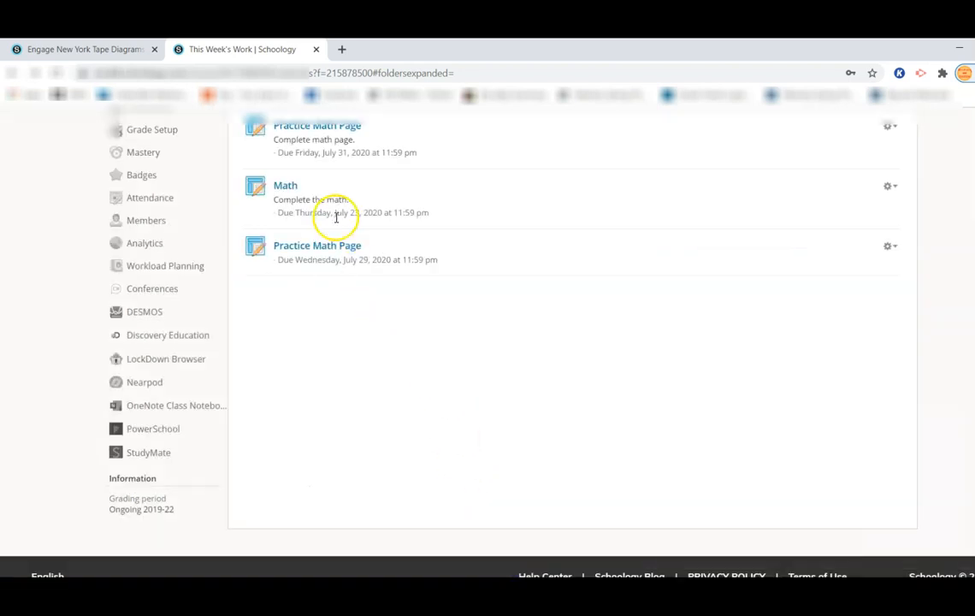
Step: Open the Practice Math Page assignment due July 29 and view its worksheet with Kami
left_click(340, 253)
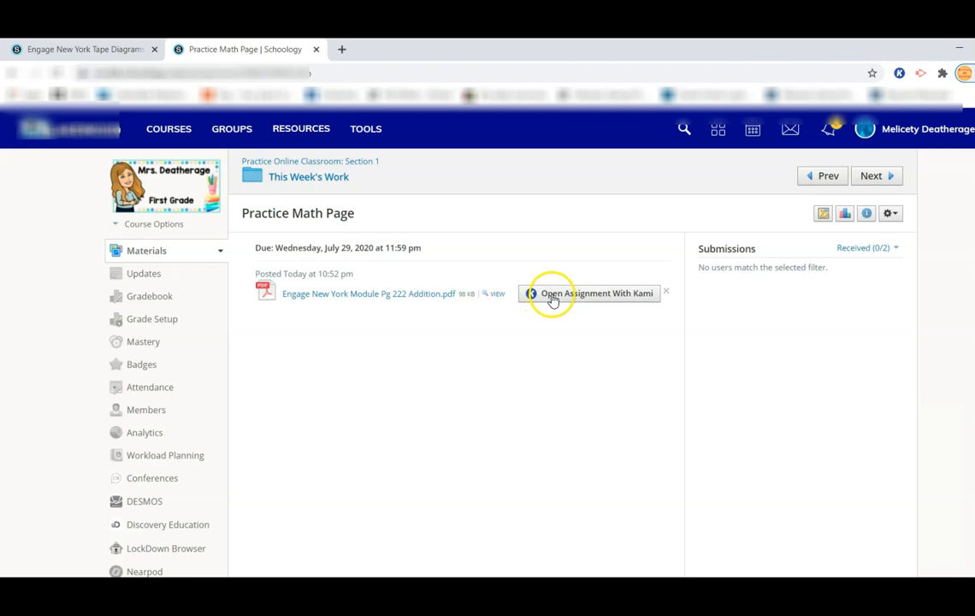
left_click(552, 296)
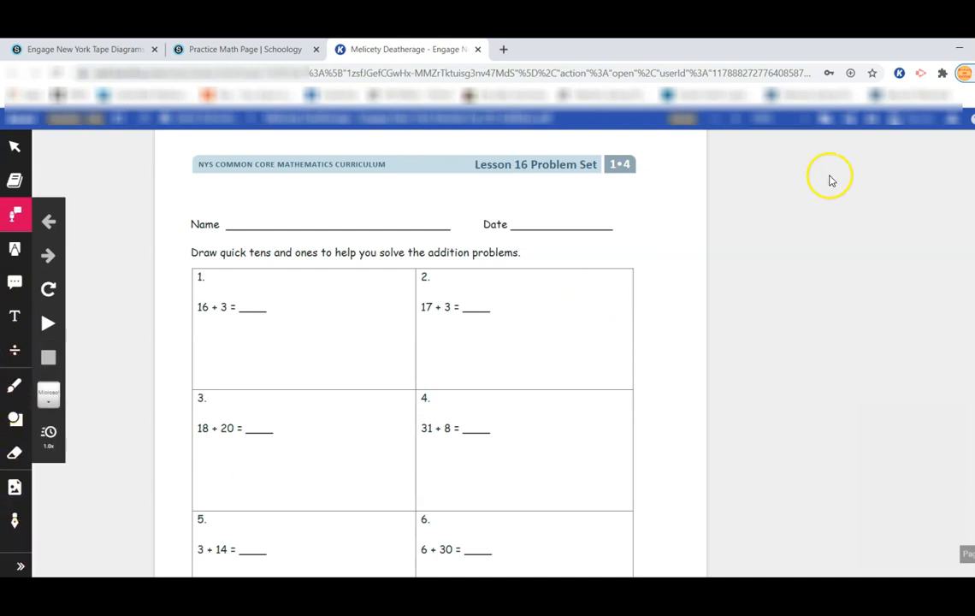
left_click(921, 119)
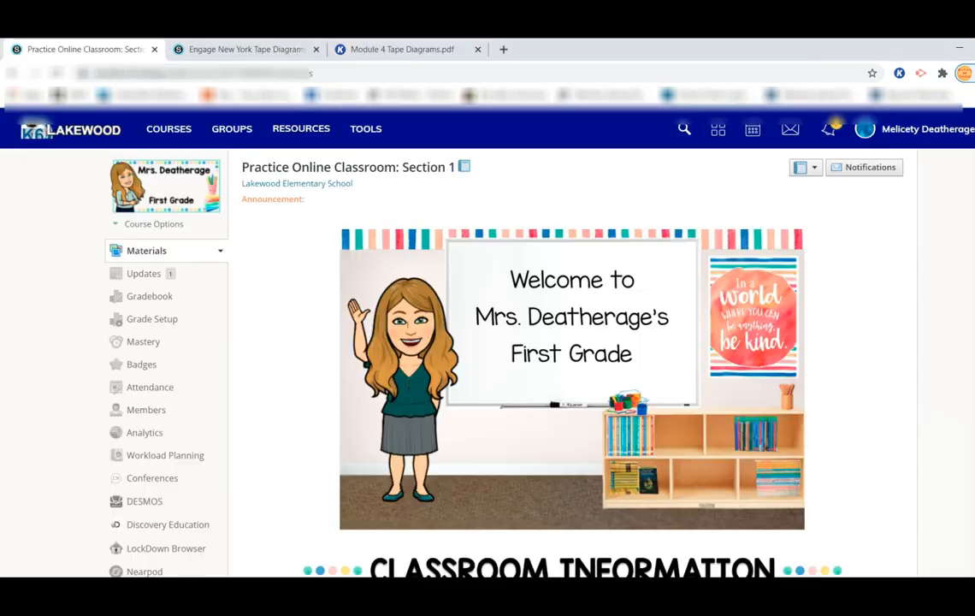
Step: Look through the course homepage and copy the web address of the Engage New York Tape Diagrams assignment
scroll(488, 342, "down", 2)
scroll(488, 342, "down", 5)
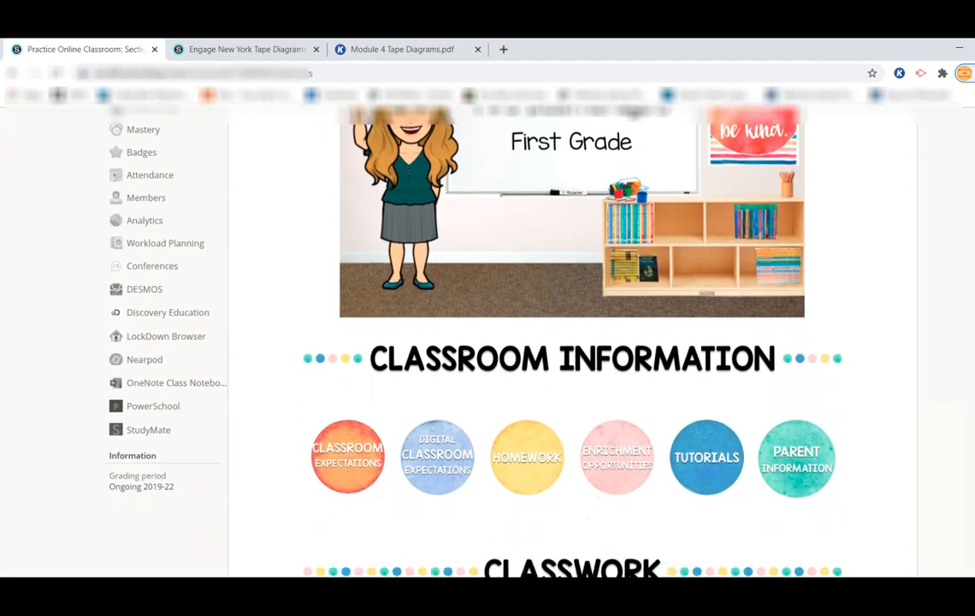
scroll(488, 343, "down", 6)
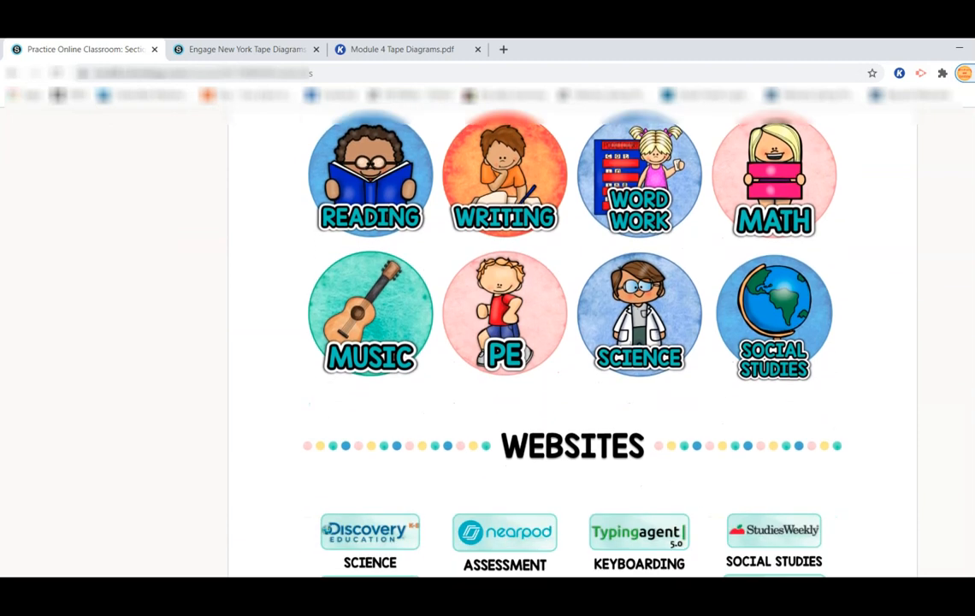
scroll(487, 343, "down", 2)
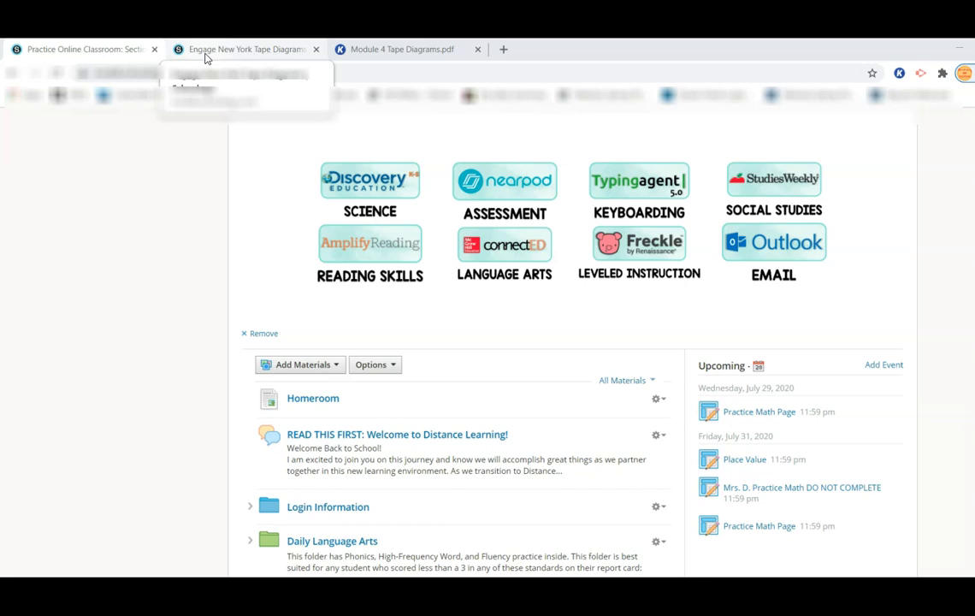
left_click(205, 55)
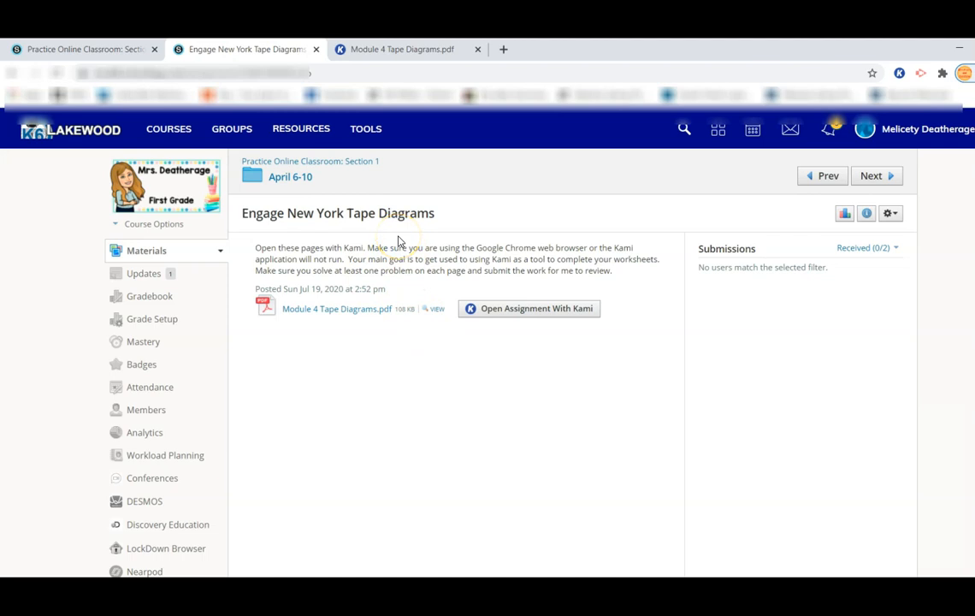
left_click(384, 71)
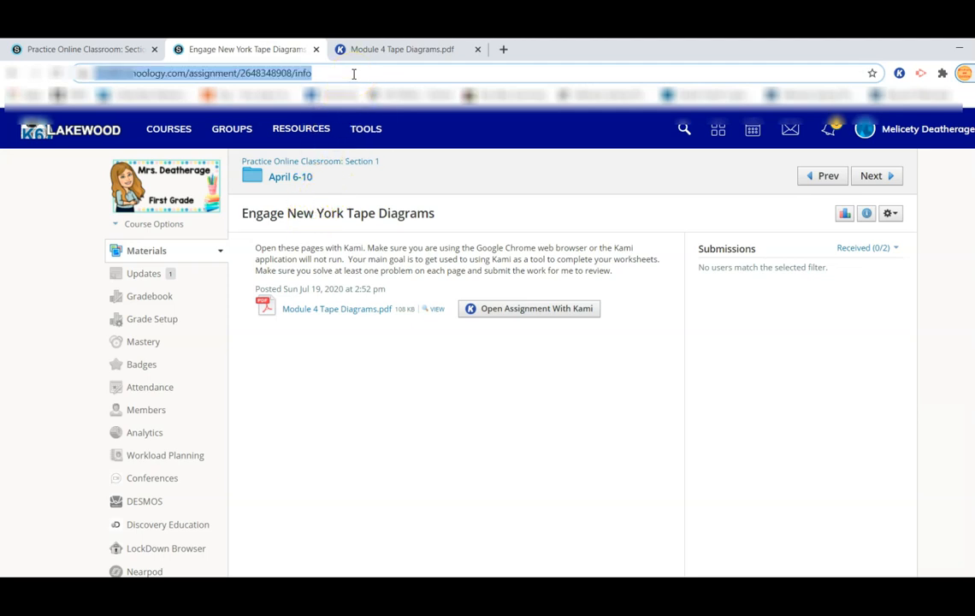
Step: Return to the course materials and open the Homeroom page for editing
left_click(94, 48)
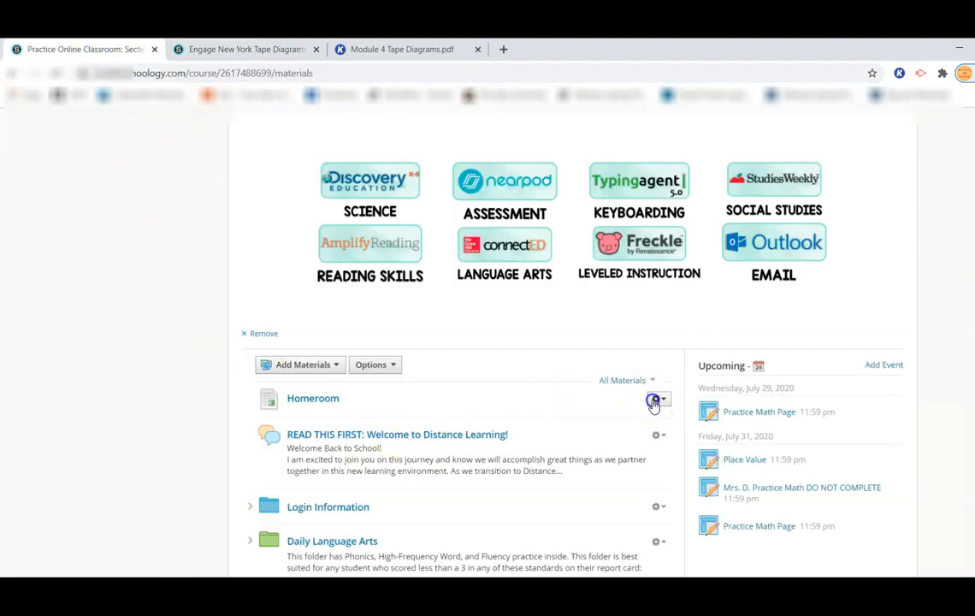
left_click(655, 401)
left_click(658, 420)
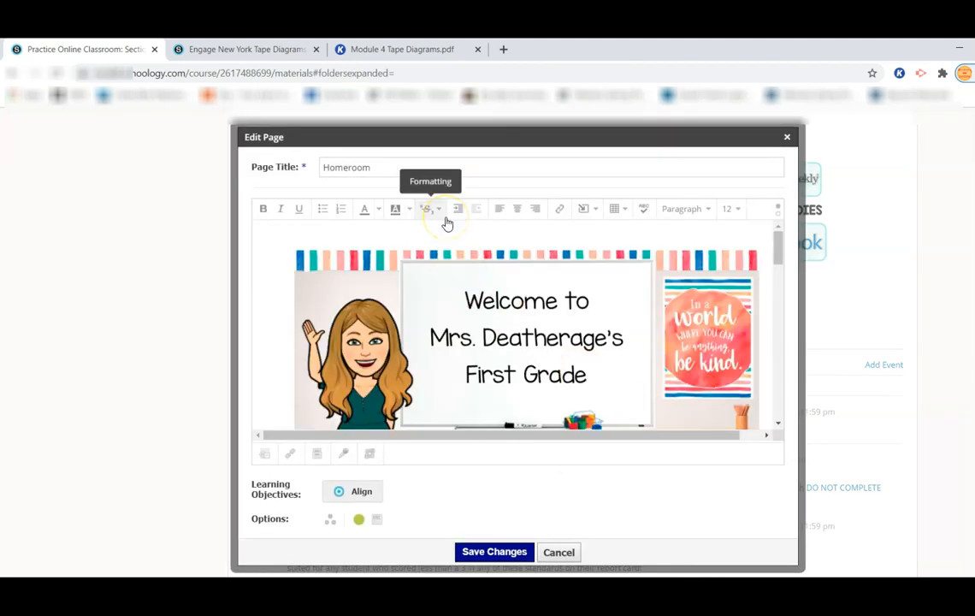
Step: Link the Math picture in the Homeroom page's classwork section to the copied Engage New York Tape Diagrams assignment address
scroll(446, 223, "down", 3)
scroll(463, 274, "up", 1)
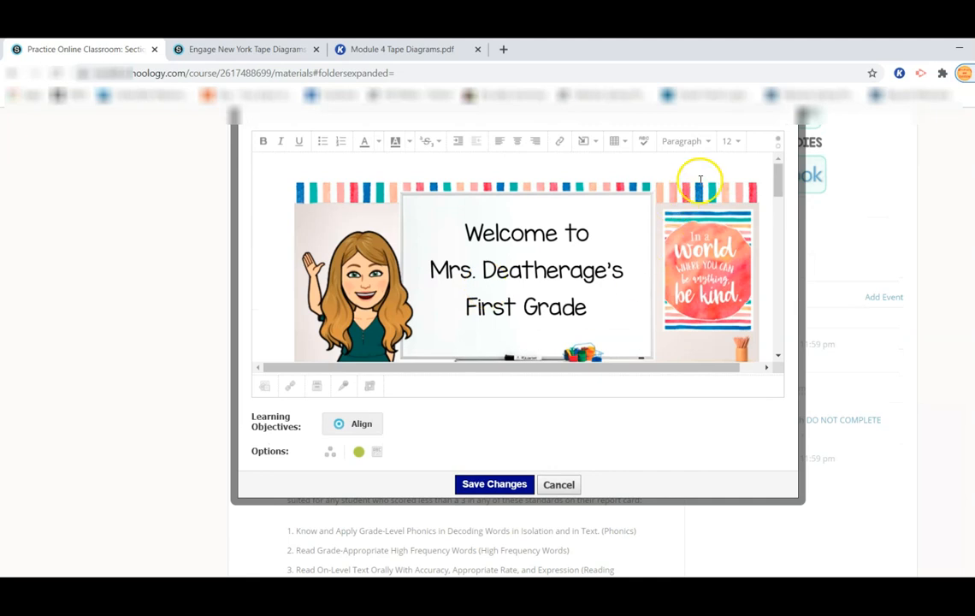
left_click_drag(778, 179, 776, 273)
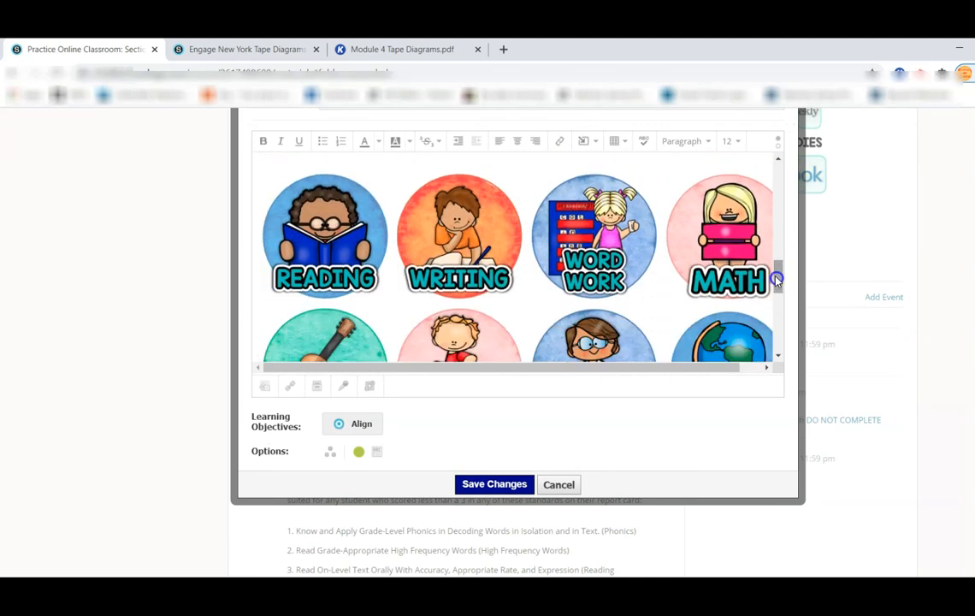
left_click(721, 254)
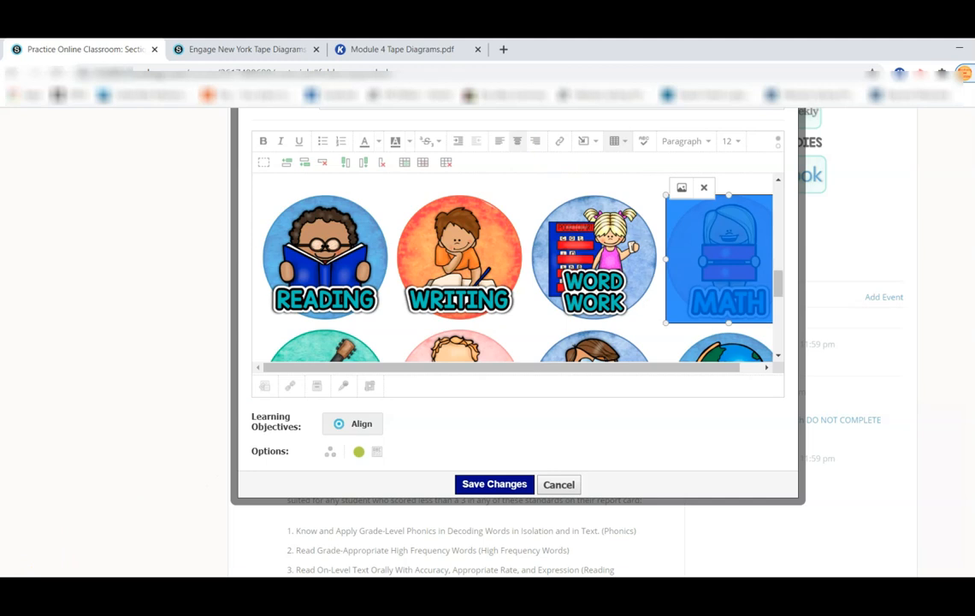
left_click(17, 590)
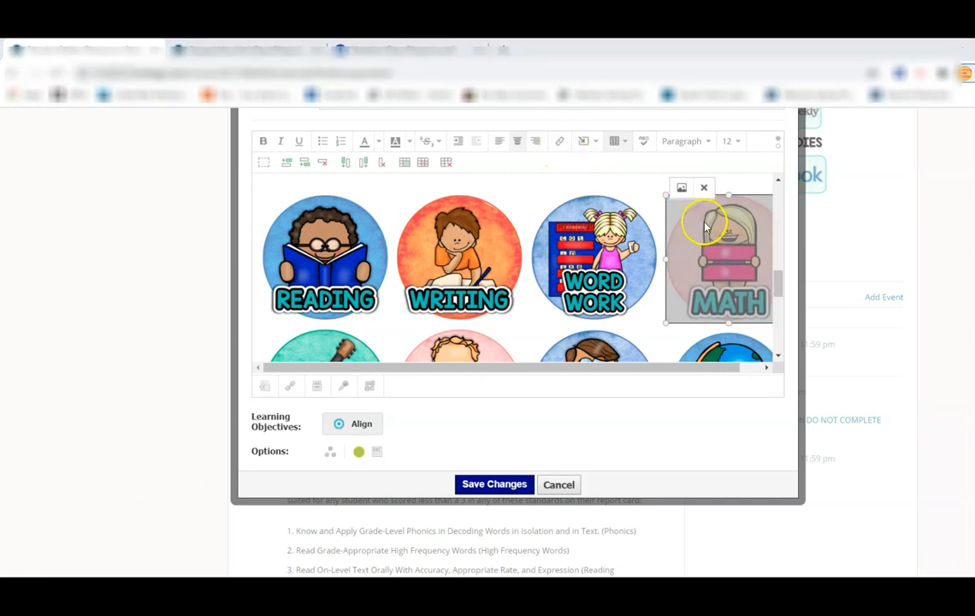
left_click(559, 143)
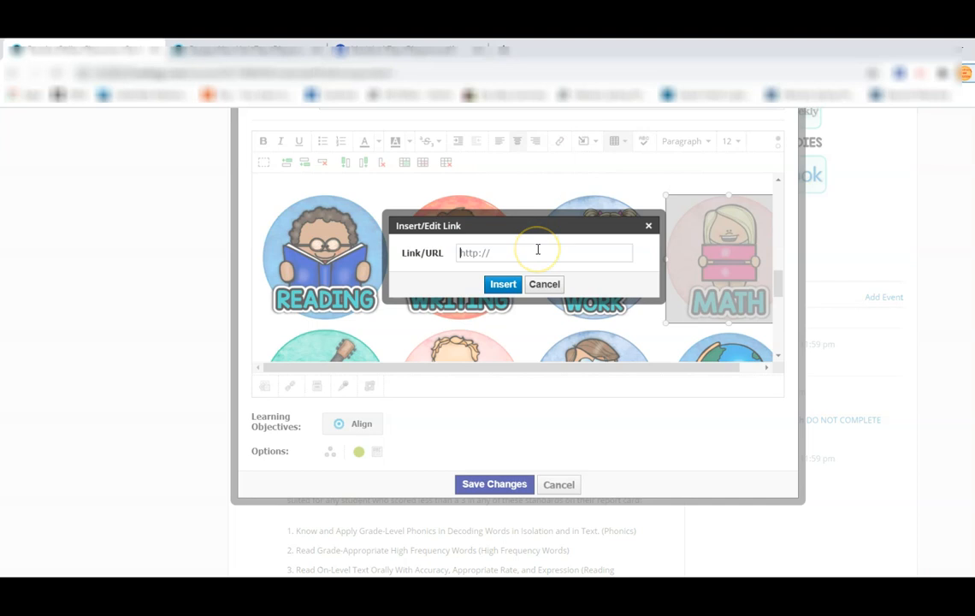
key("ctrl+v")
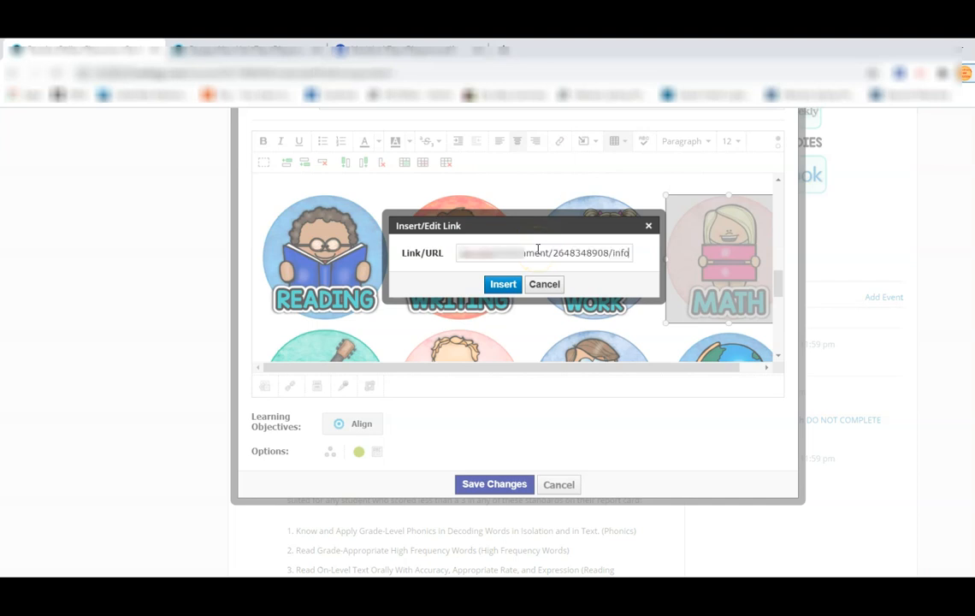
left_click(512, 285)
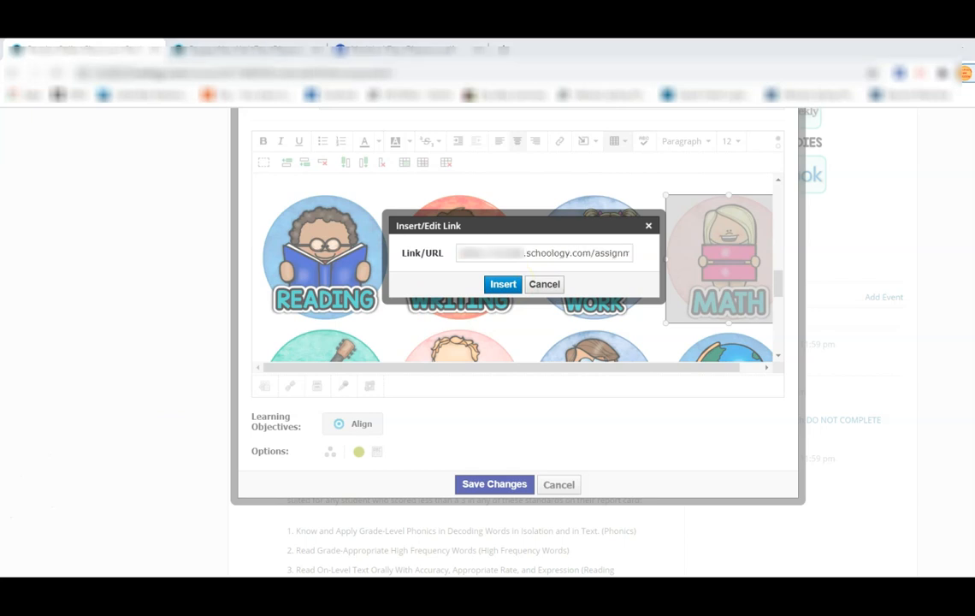
left_click(502, 286)
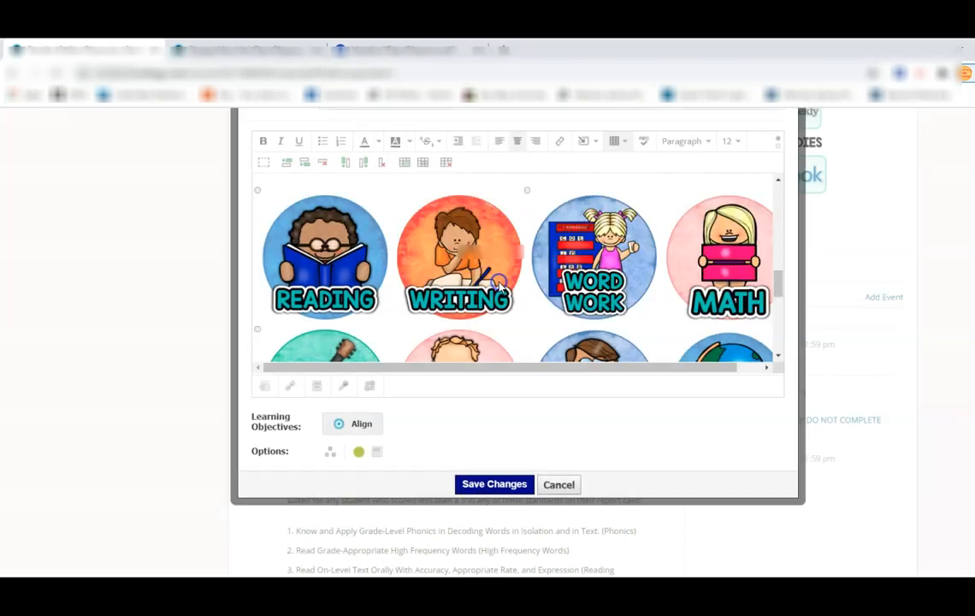
scroll(468, 243, "up", 5)
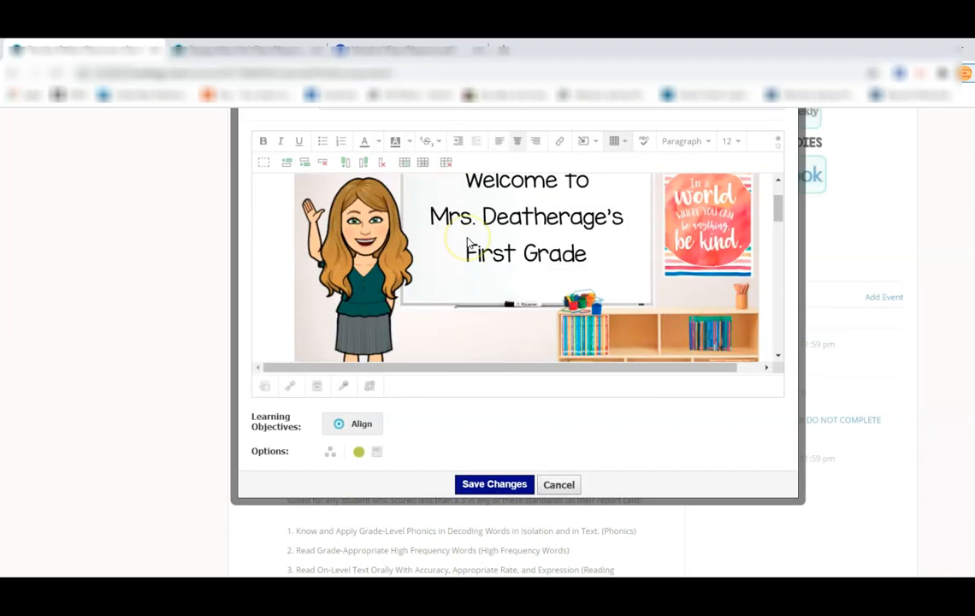
Step: Copy the entire content of the Homeroom page and save the page's changes
scroll(468, 243, "down", 1)
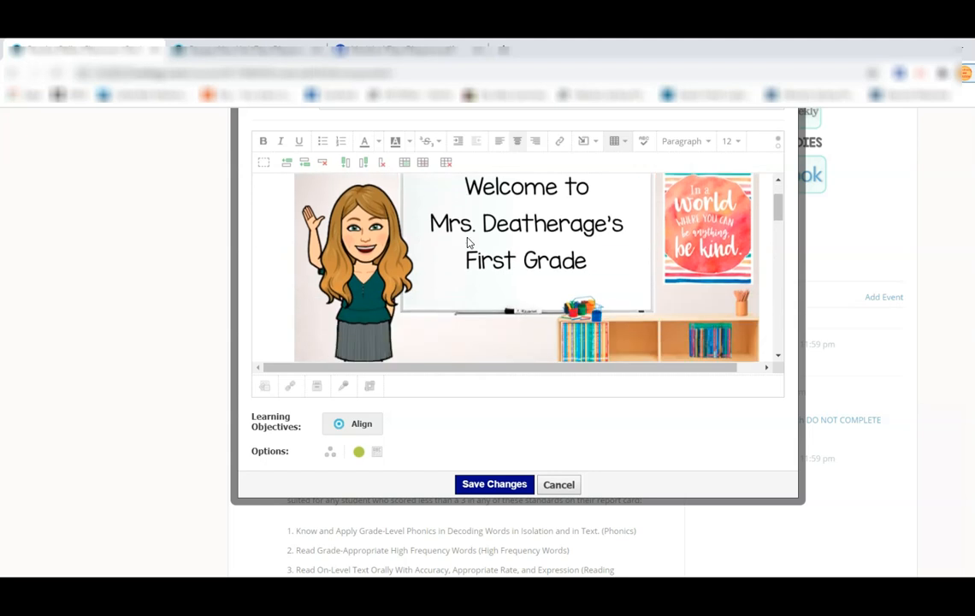
scroll(468, 243, "up", 1)
left_click(432, 209)
left_click_drag(468, 240, 607, 370)
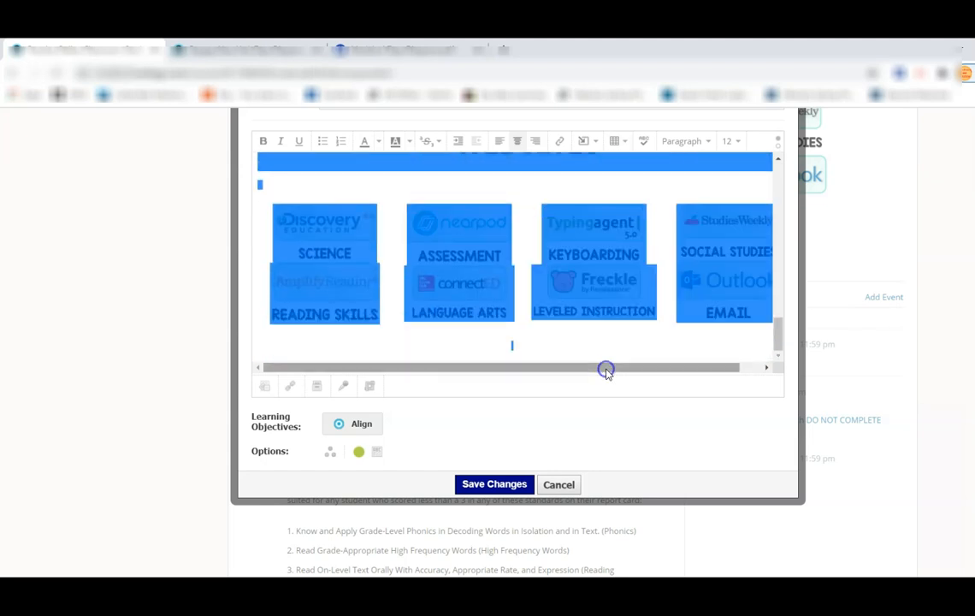
left_click(244, 50)
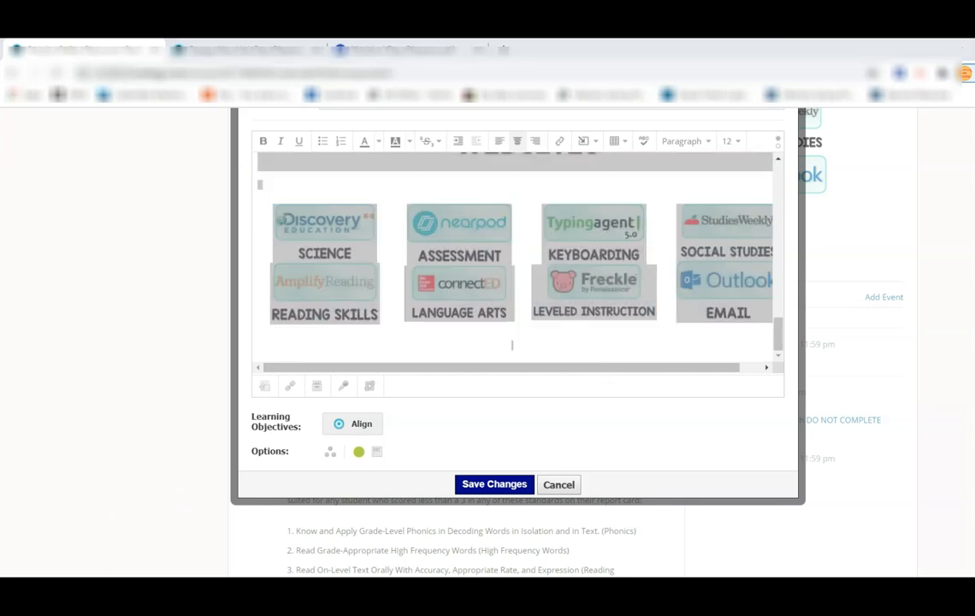
left_click_drag(552, 409, 308, 190)
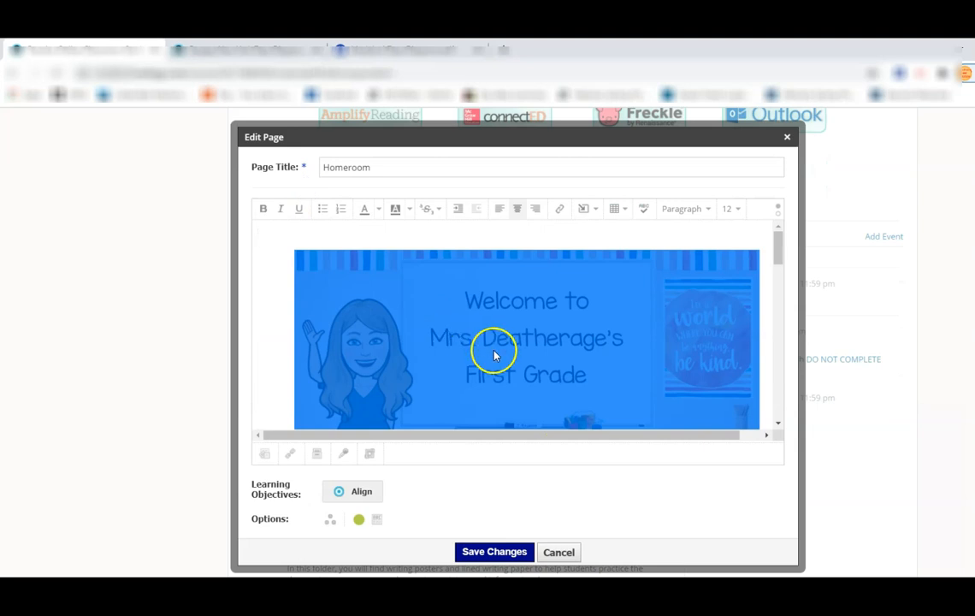
left_click(500, 552)
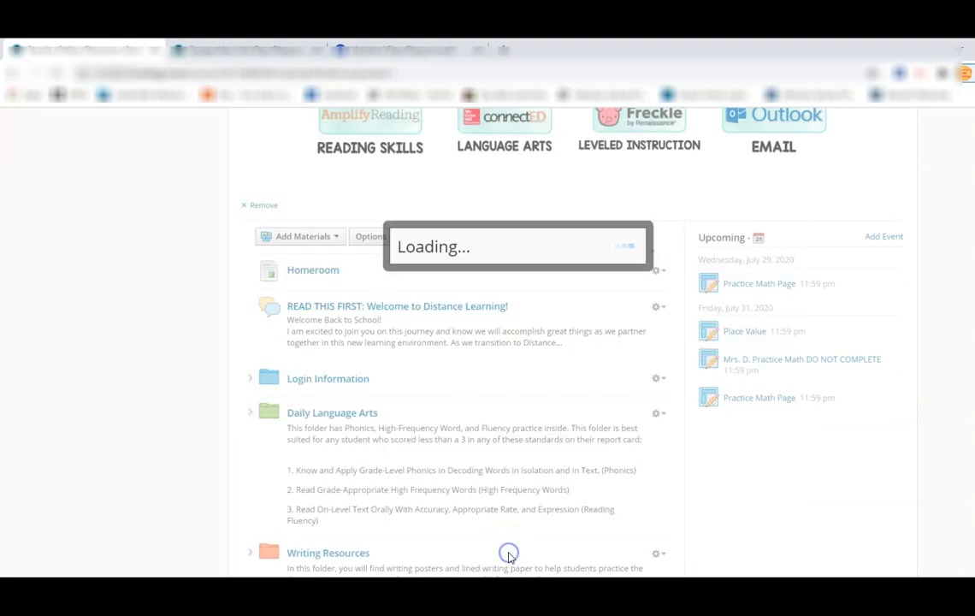
Step: Open the course updates and paste the copied Homeroom page content into a new update
scroll(289, 396, "up", 15)
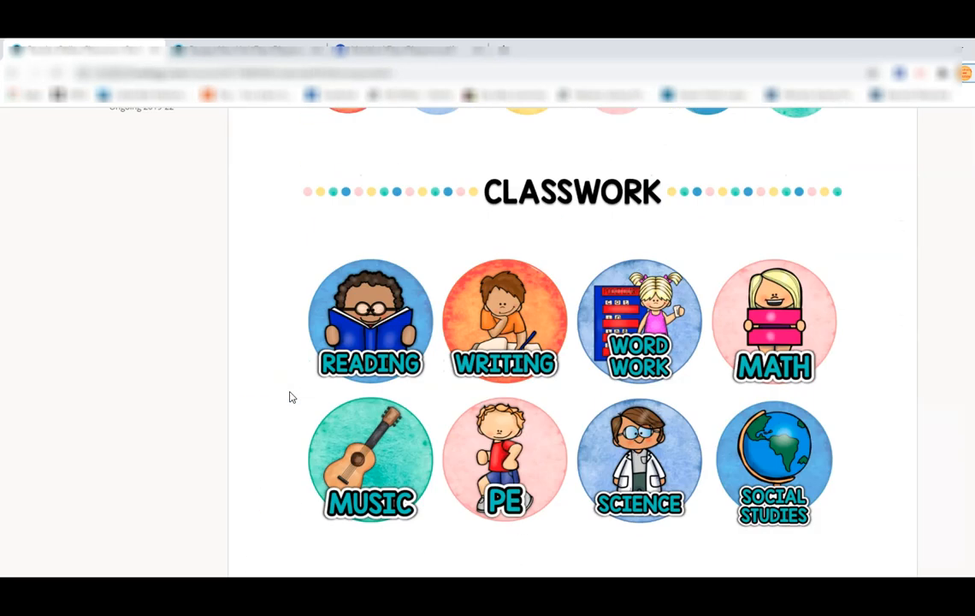
left_click(155, 273)
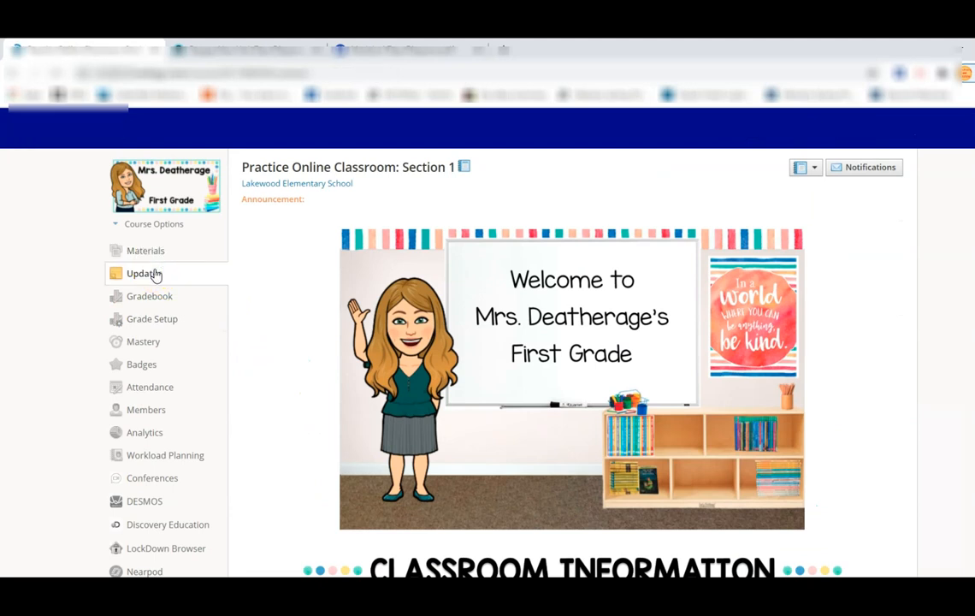
left_click(311, 275)
left_click(329, 267)
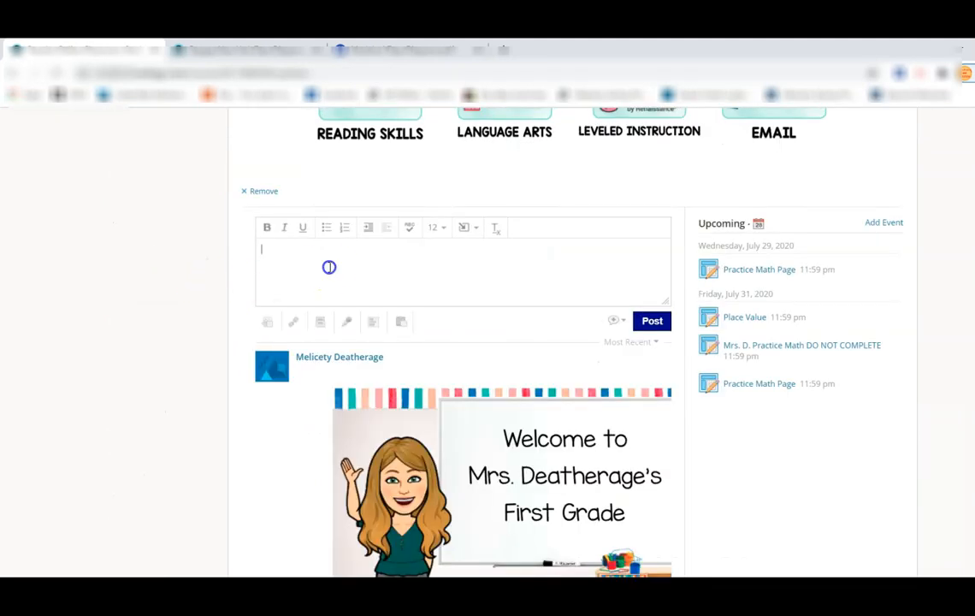
scroll(330, 269, "down", 5)
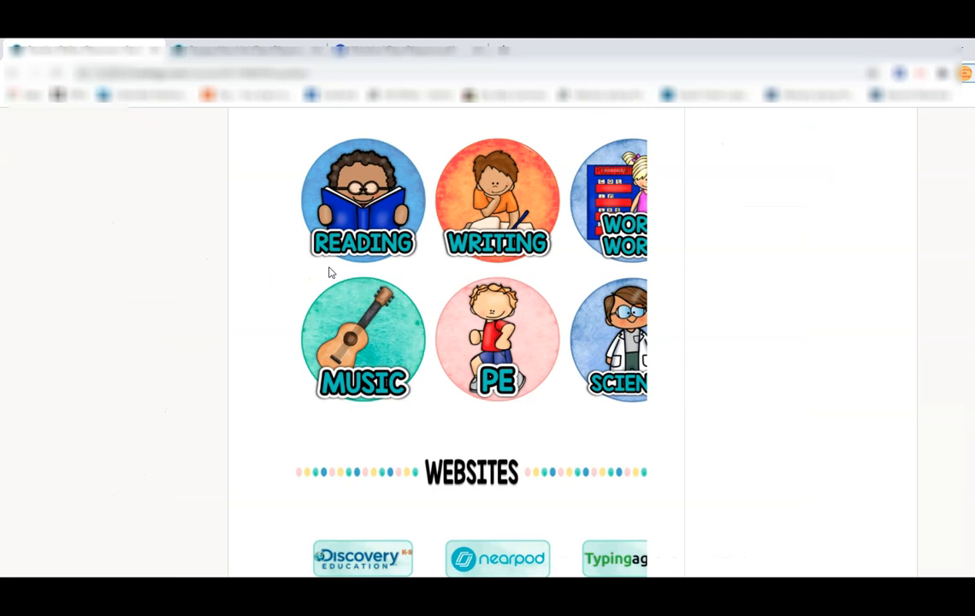
scroll(355, 320, "up", 6)
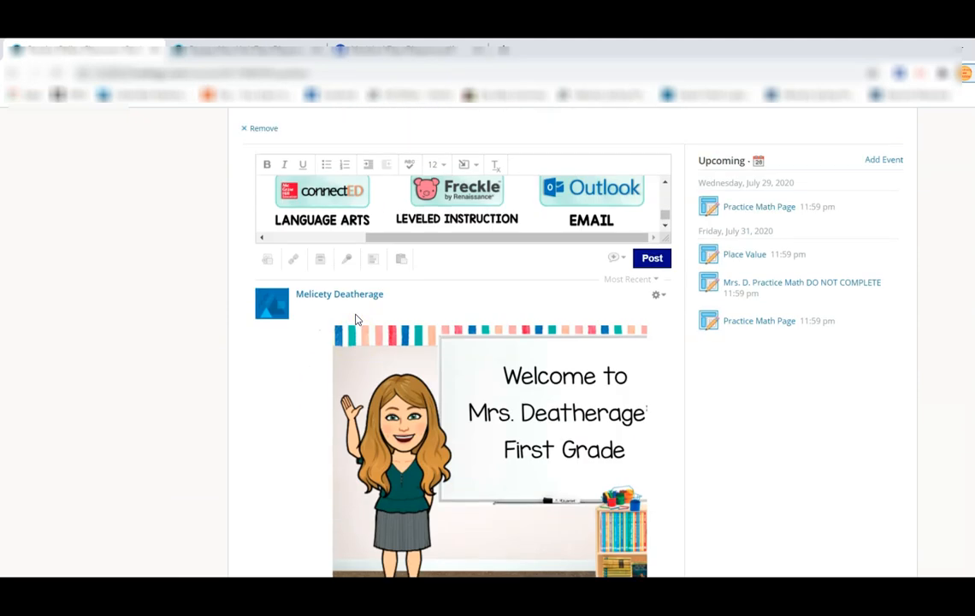
Step: Mark the new update as an announcement and post it to the course
scroll(357, 320, "up", 2)
left_click(617, 394)
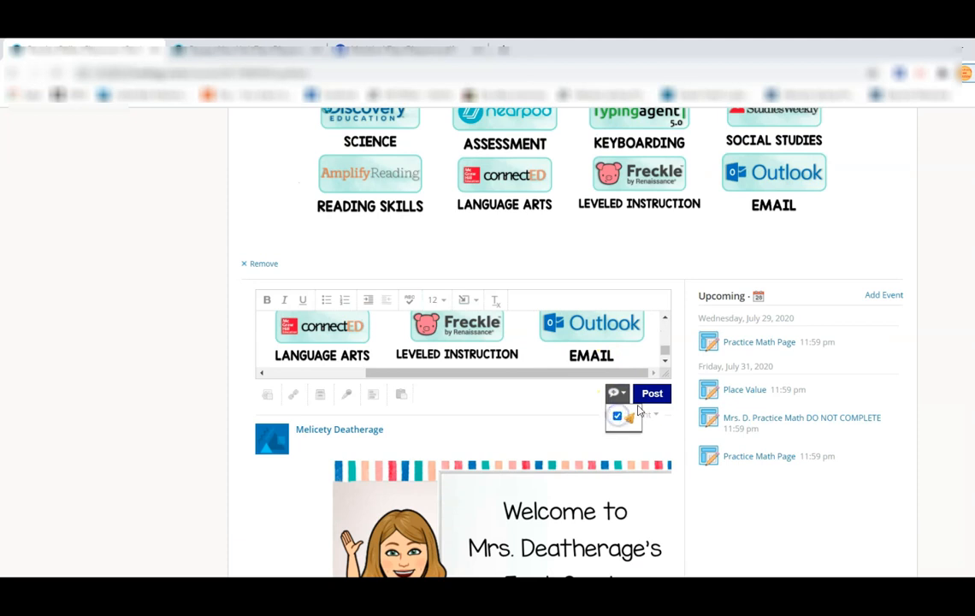
left_click(650, 396)
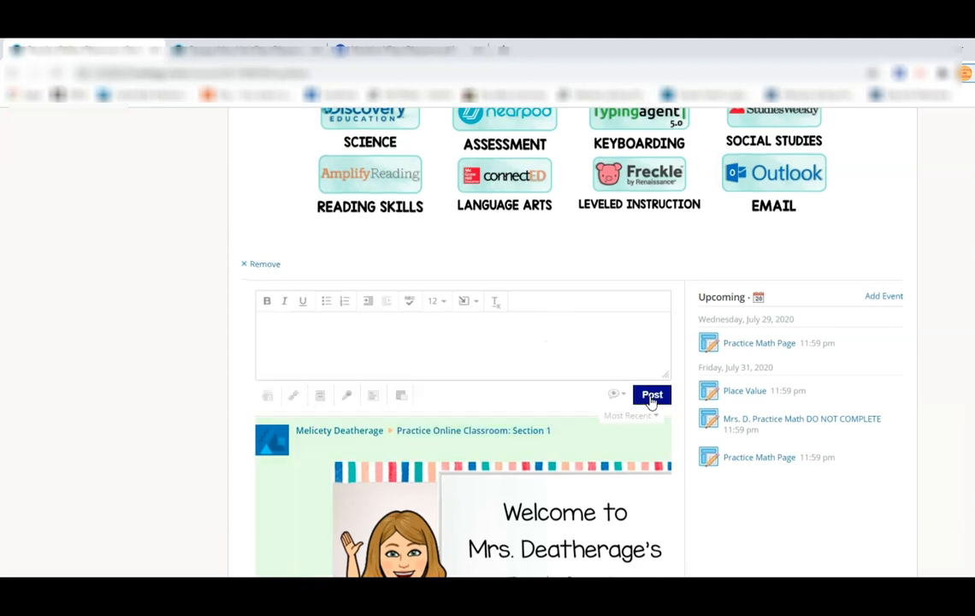
Step: Return to the course materials, test the Math picture's link in the homepage's classwork section, and go back to the homepage
scroll(390, 359, "up", 15)
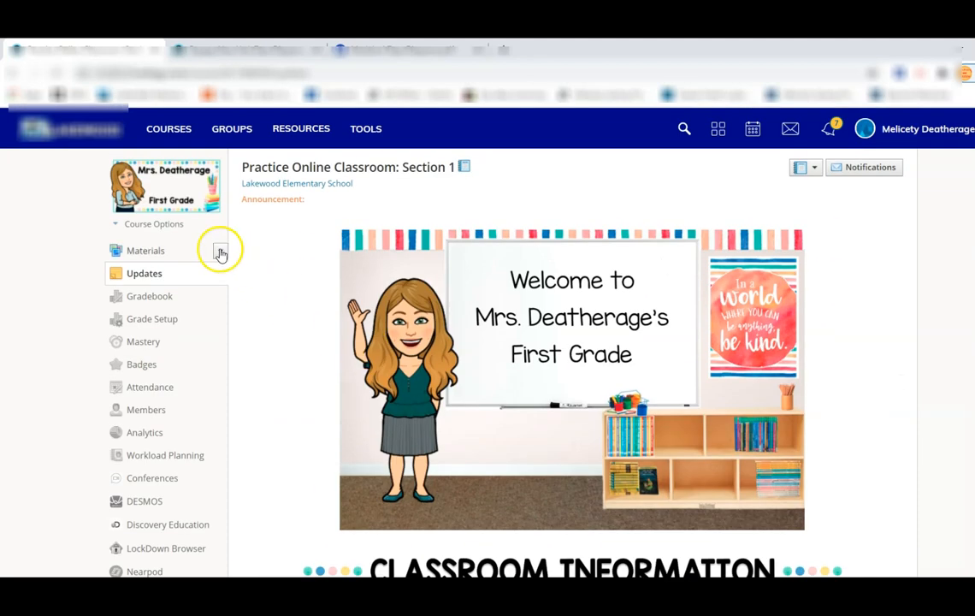
left_click(159, 253)
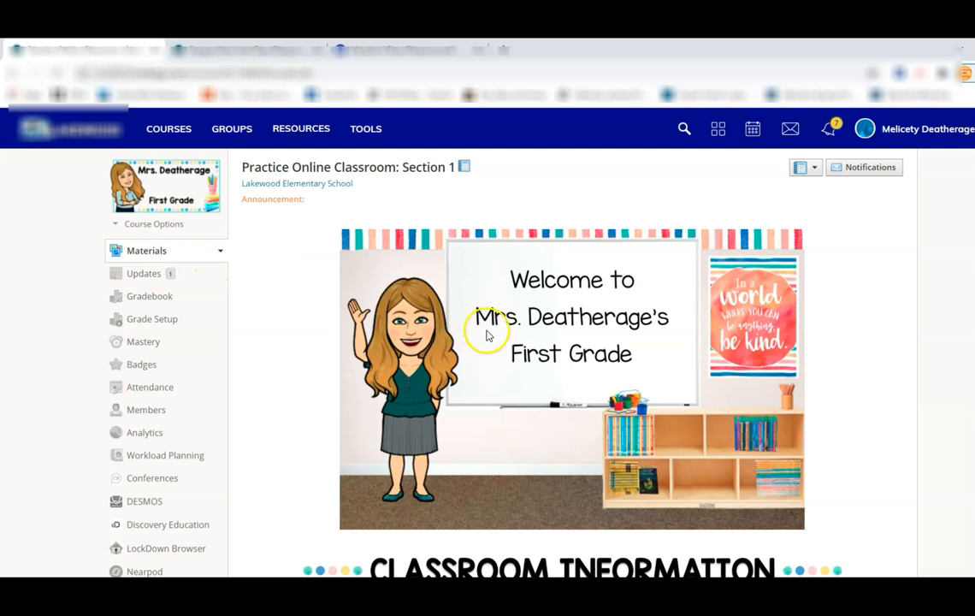
scroll(530, 351, "down", 3)
scroll(702, 406, "down", 3)
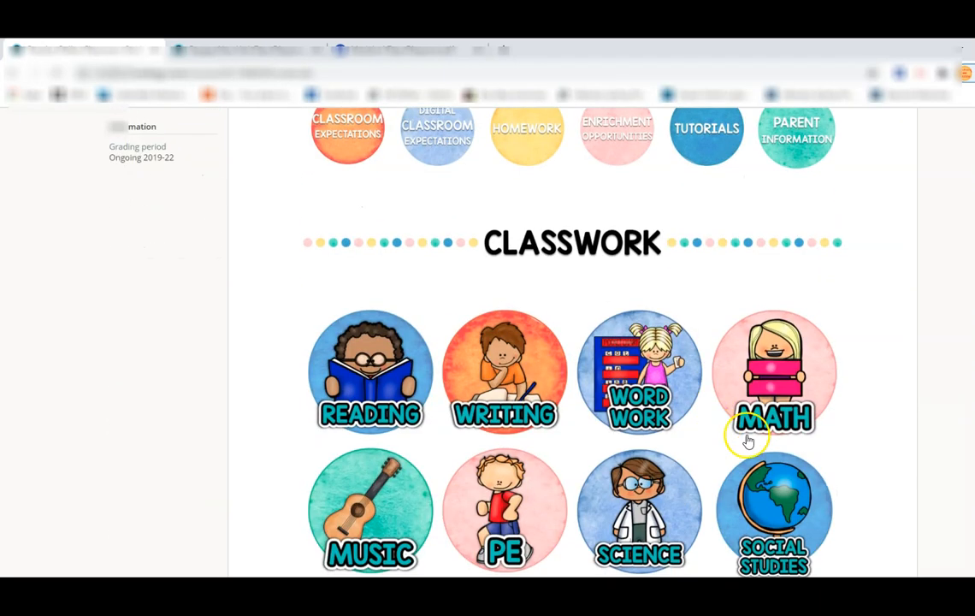
left_click(788, 388)
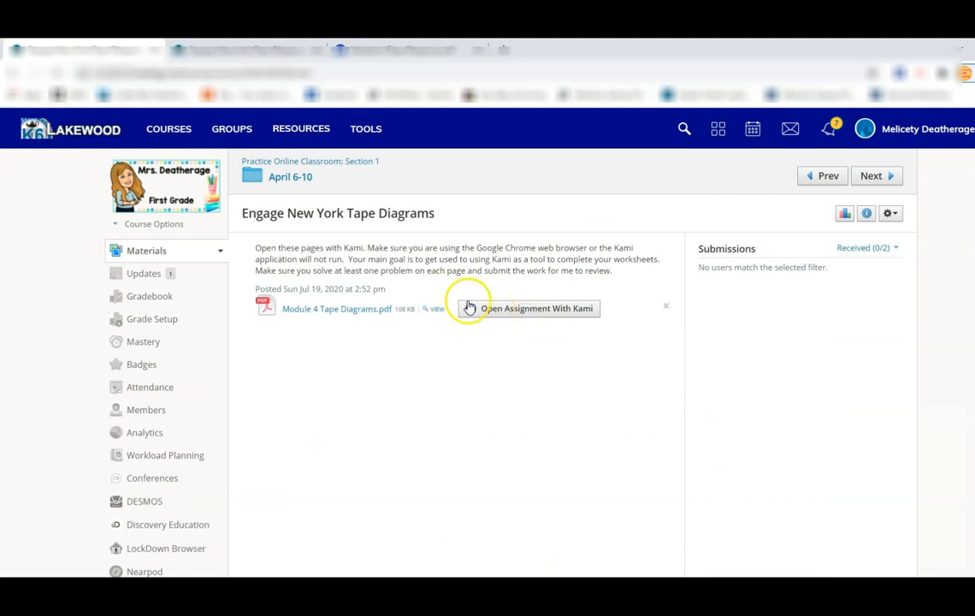
left_click(13, 73)
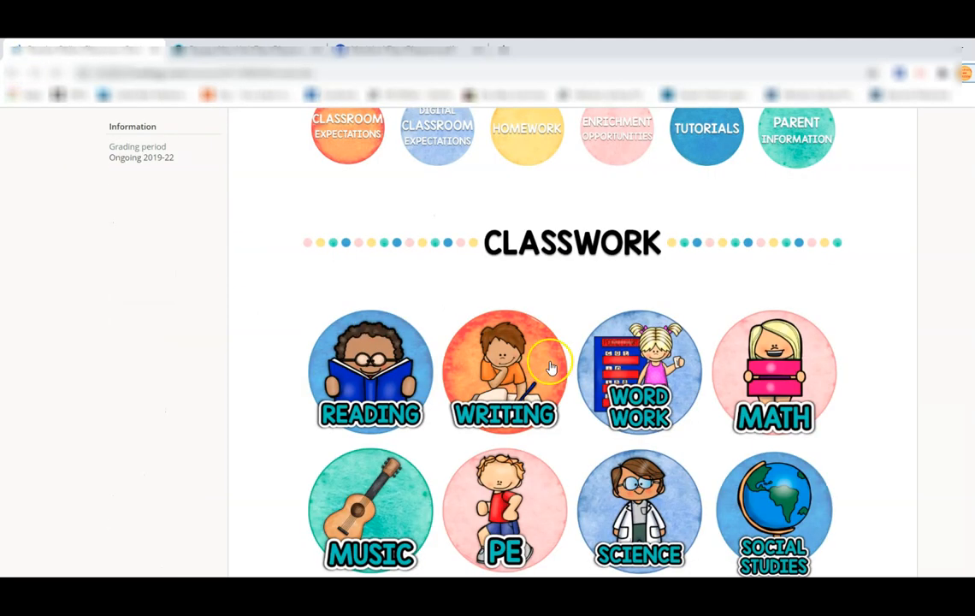
scroll(552, 368, "down", 5)
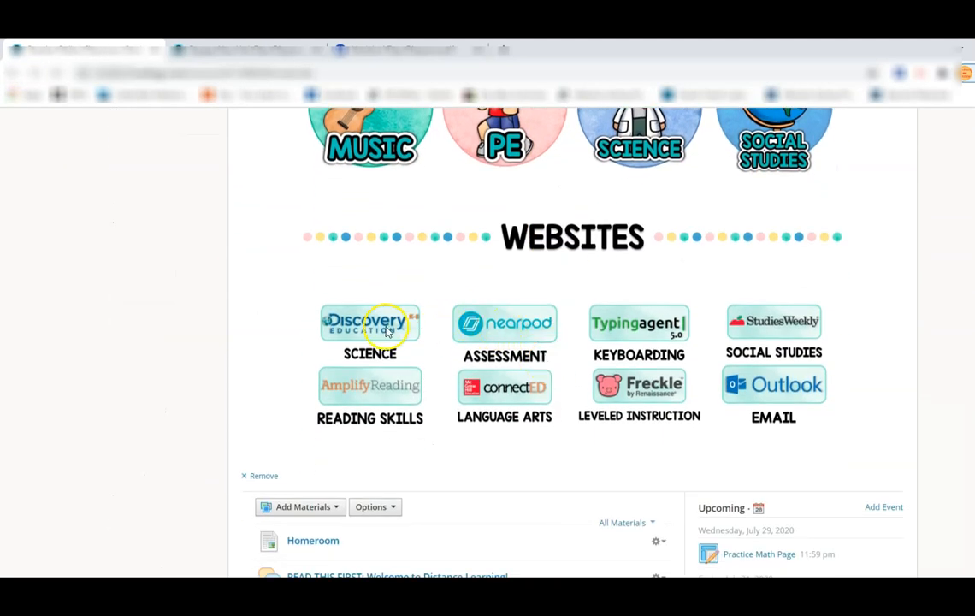